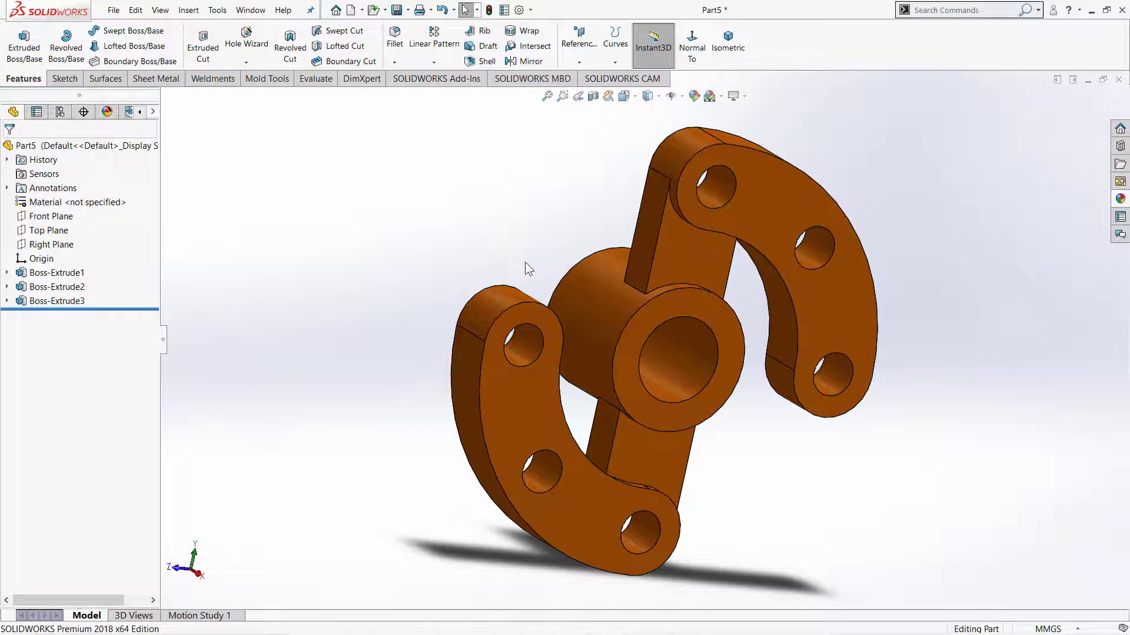
# - Create a new part document, Part6, and switch its units from IPS to MMGS
pyautogui.moveTo(528, 255); pyautogui.dragTo(556, 273, button='middle')
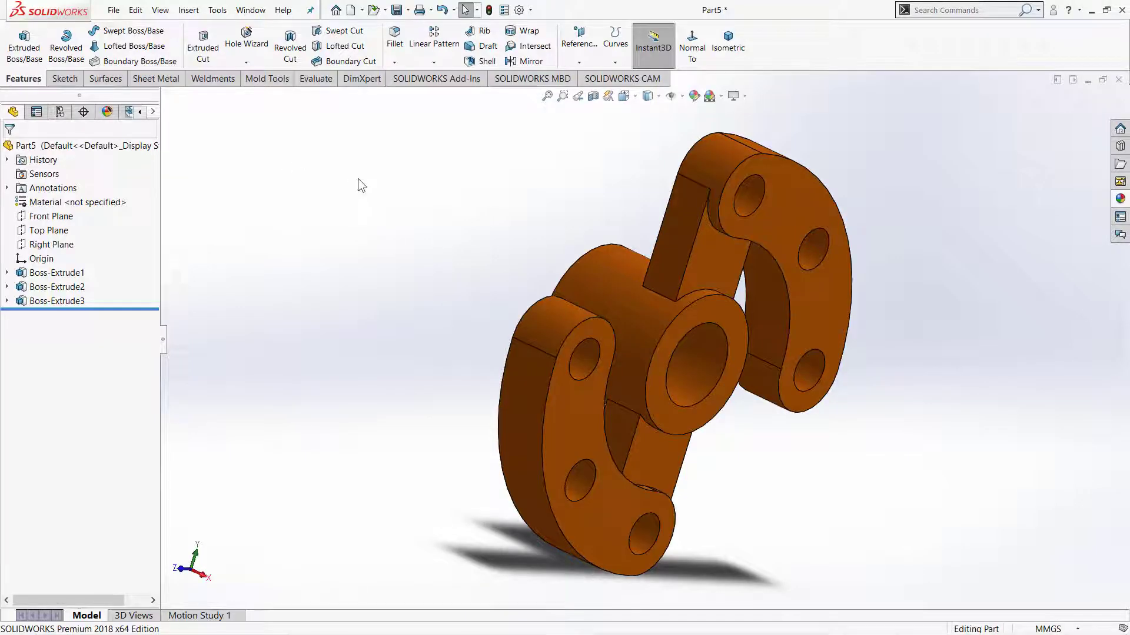
pyautogui.click(114, 10)
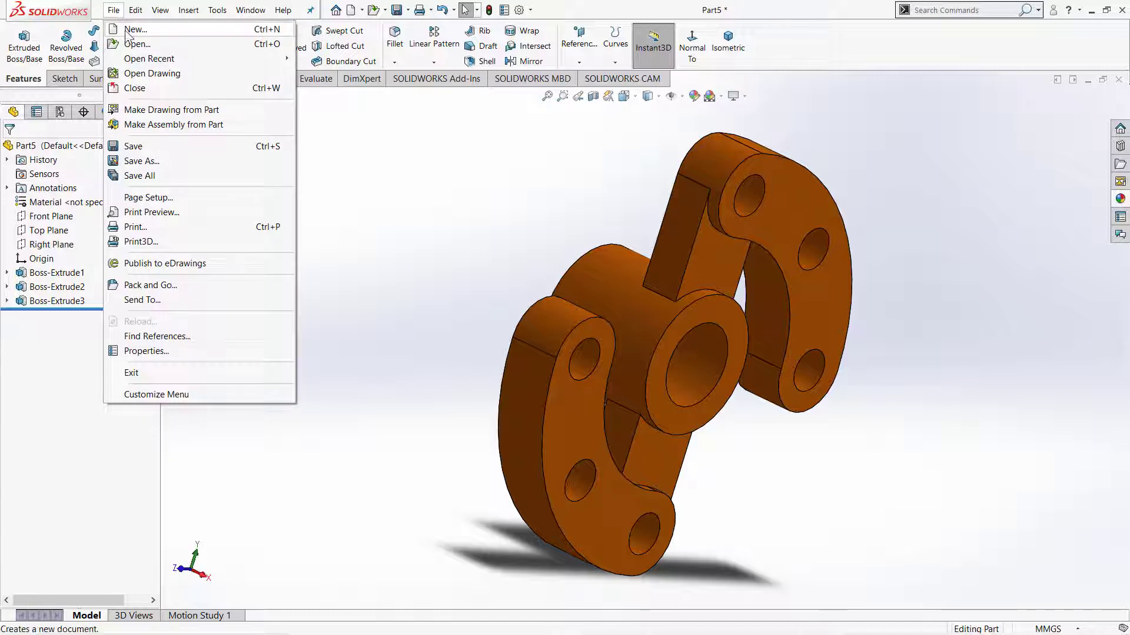
pyautogui.click(136, 31)
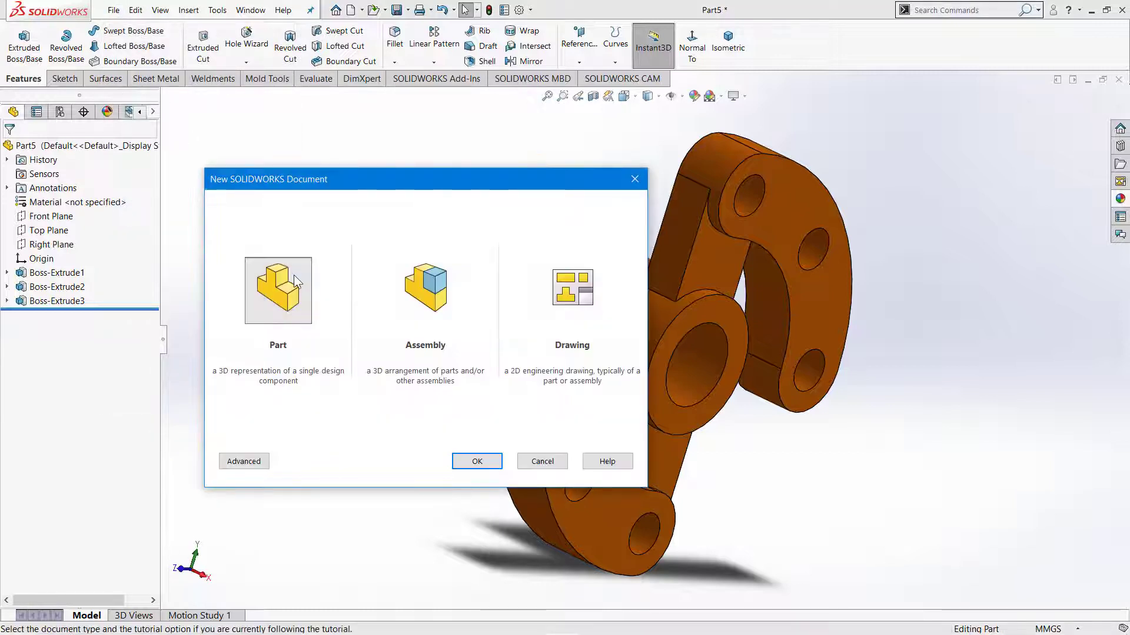
pyautogui.click(489, 463)
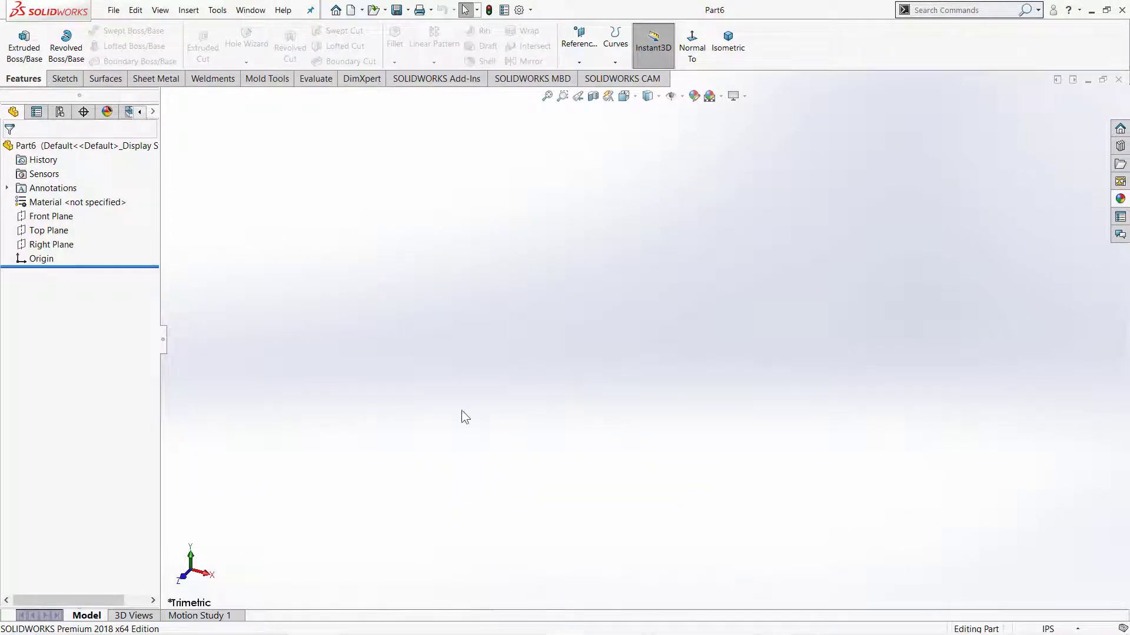
pyautogui.click(1076, 630)
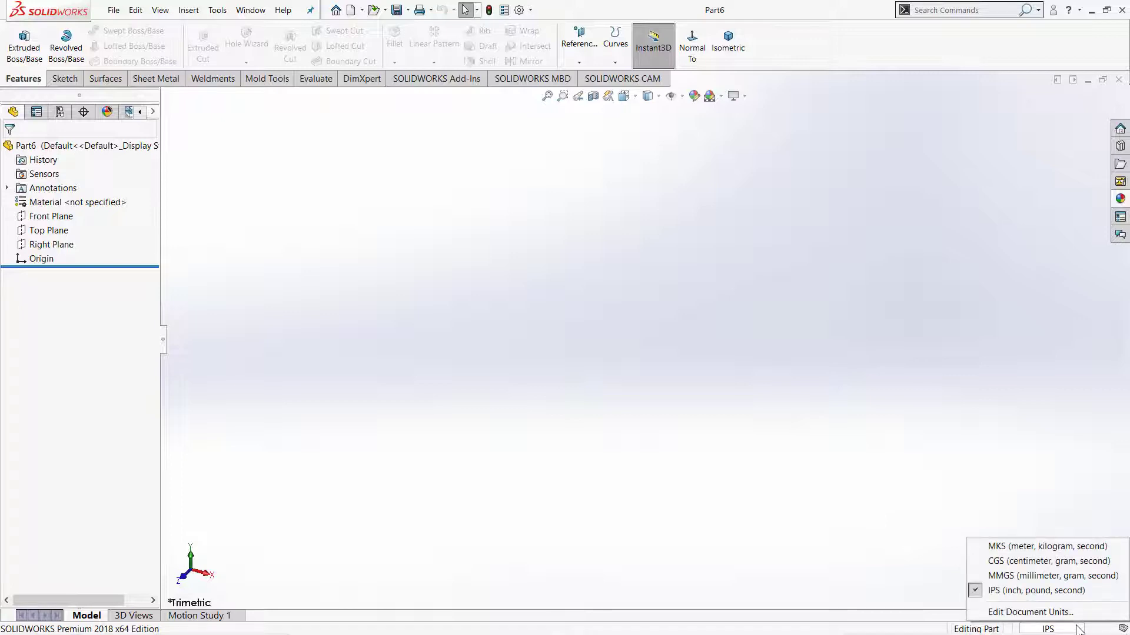
pyautogui.click(1053, 576)
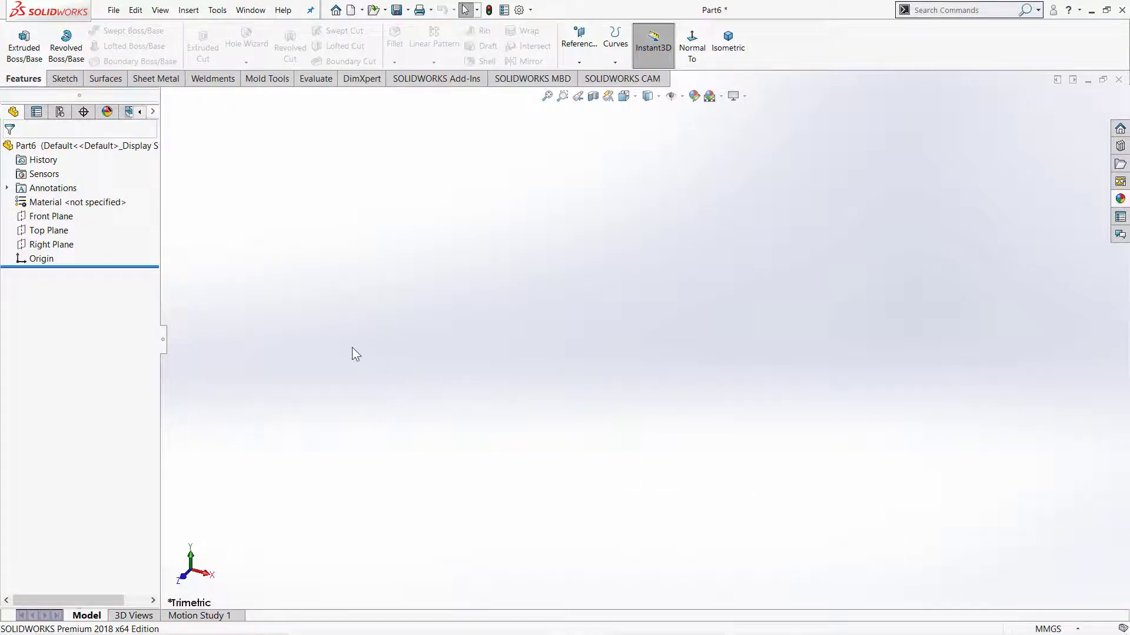
# - Start a sketch on the Right Plane and draw two concentric circles centred on the origin
pyautogui.click(66, 246)
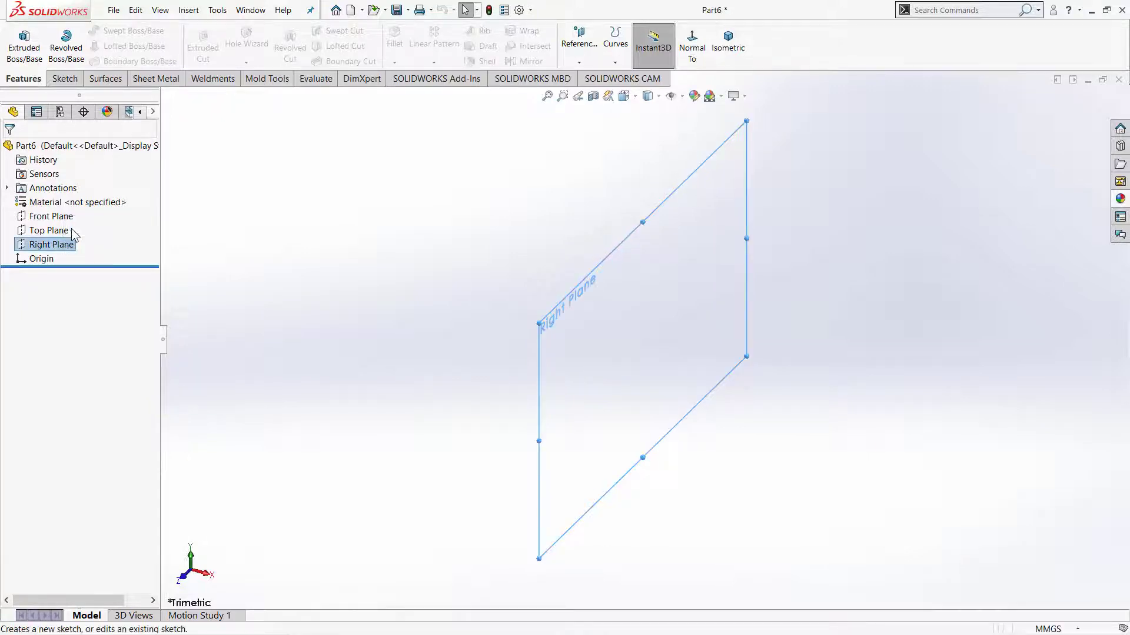
pyautogui.click(71, 228)
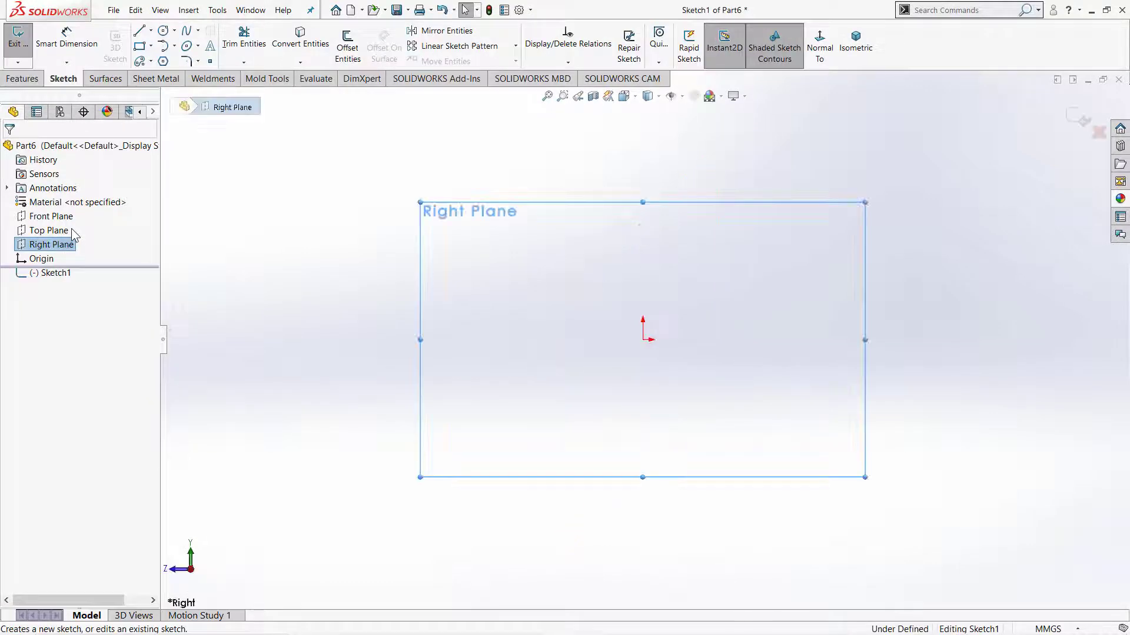
pyautogui.click(164, 33)
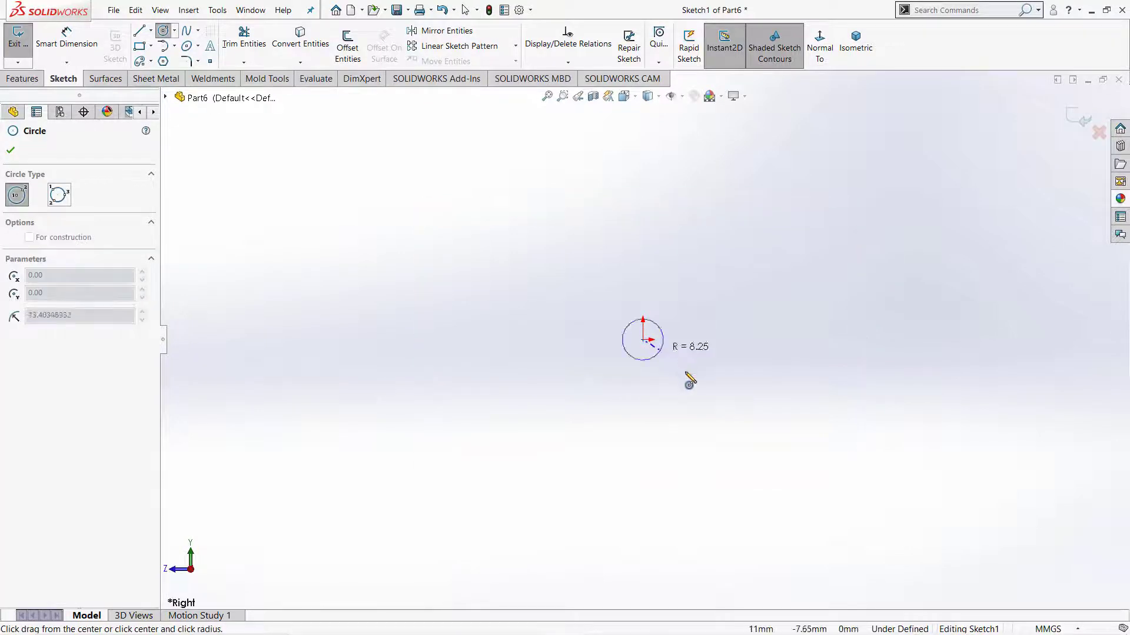
pyautogui.moveTo(642, 339); pyautogui.dragTo(708, 392)
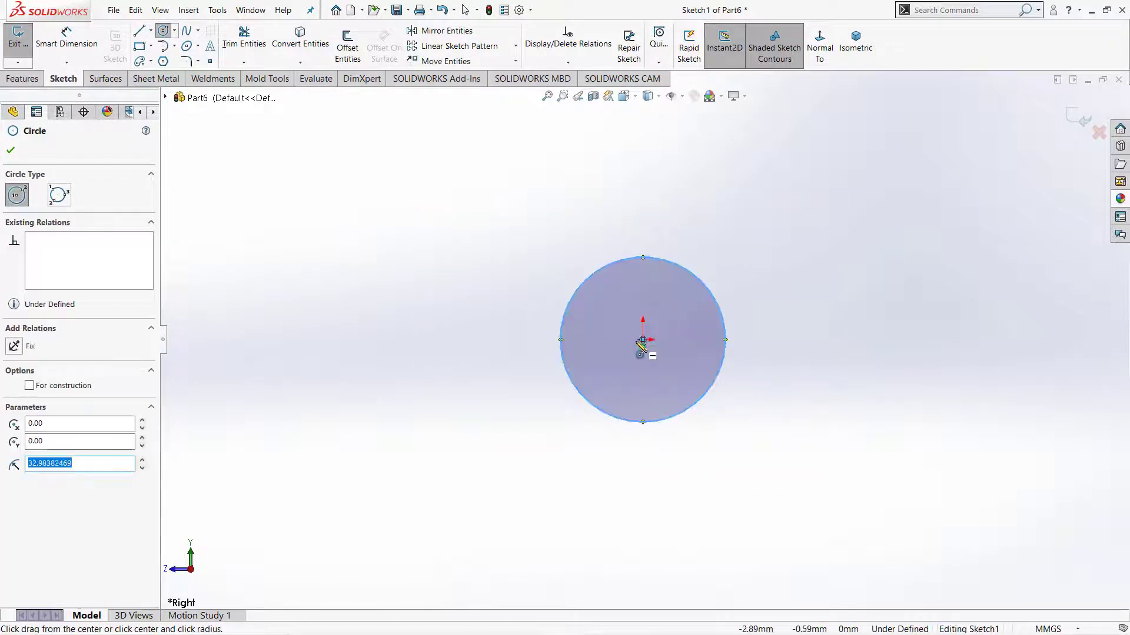
pyautogui.moveTo(643, 340); pyautogui.dragTo(737, 434)
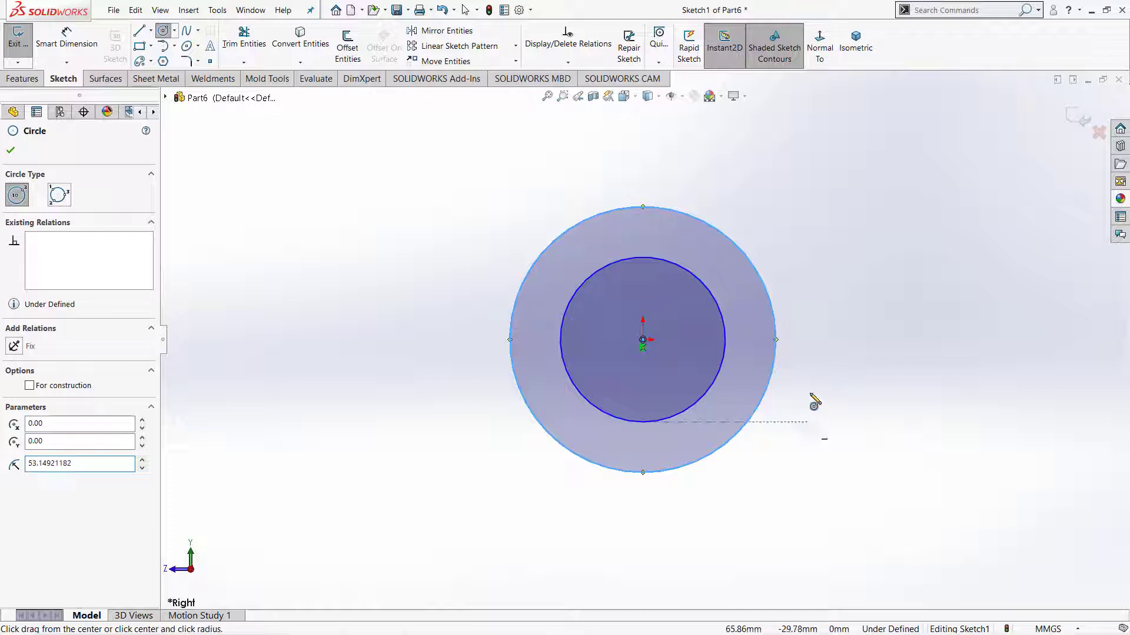
pyautogui.moveTo(812, 398); pyautogui.dragTo(816, 347, button='right')
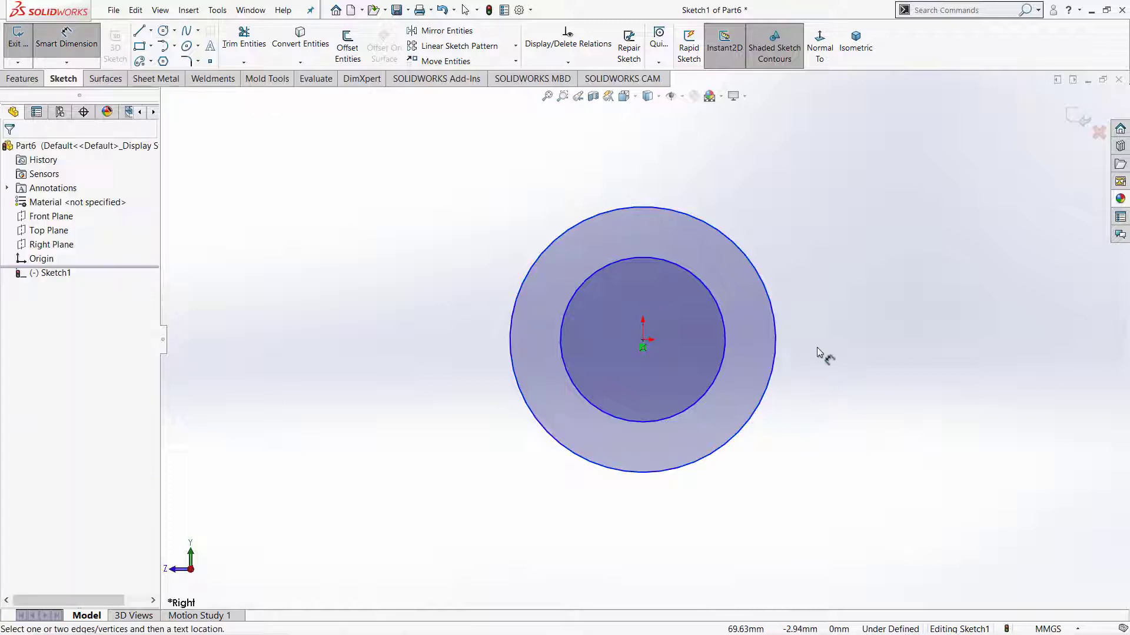
# - Dimension the outer circle to Ø50 and the inner circle to Ø30, then exit Sketch1
pyautogui.click(773, 320)
pyautogui.click(850, 339)
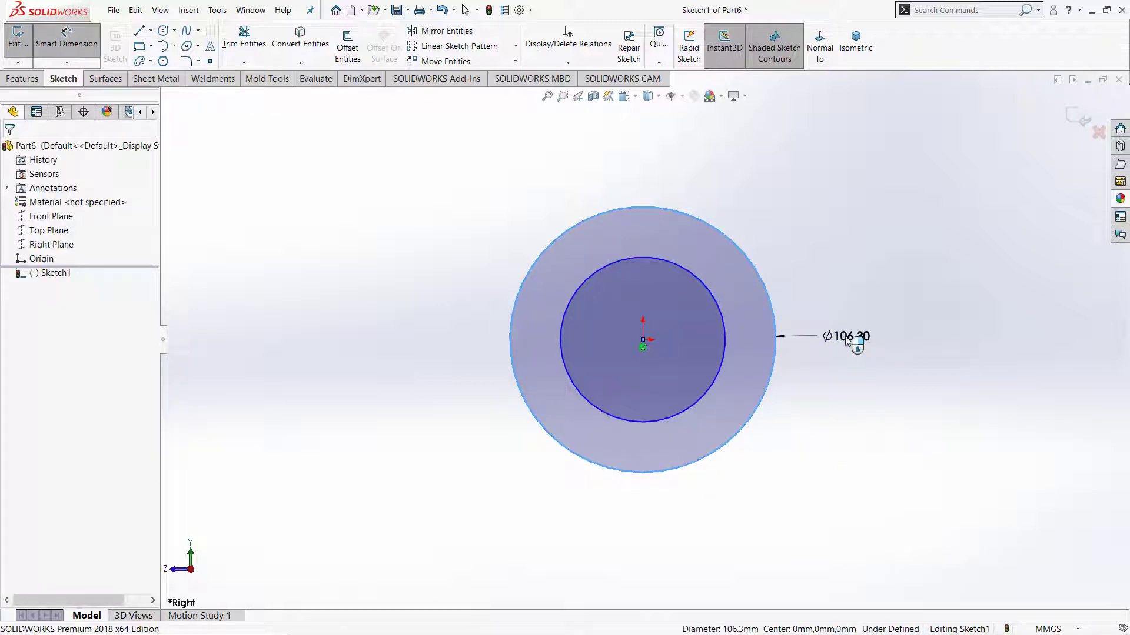
pyautogui.click(846, 340)
pyautogui.write('50')
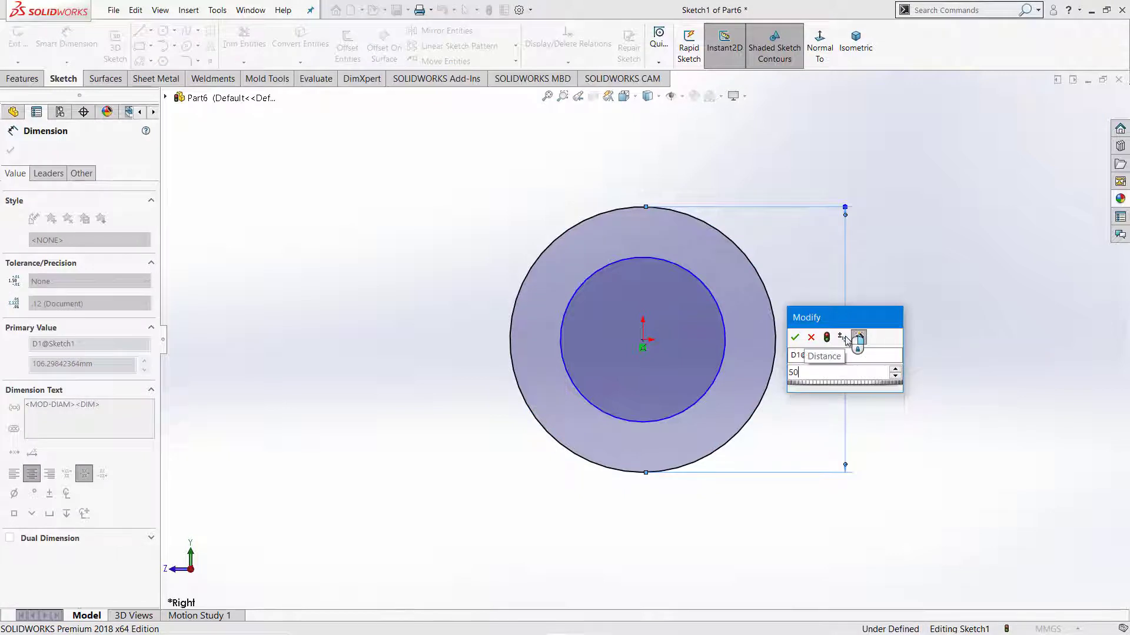
pyautogui.press('Return')
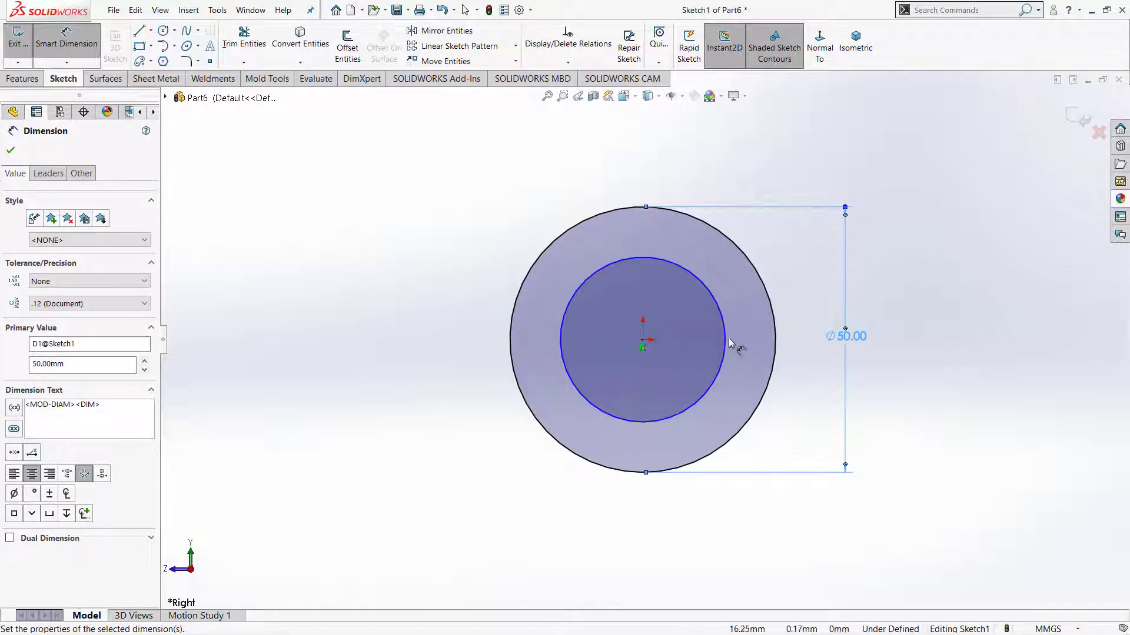
pyautogui.click(733, 344)
pyautogui.click(801, 336)
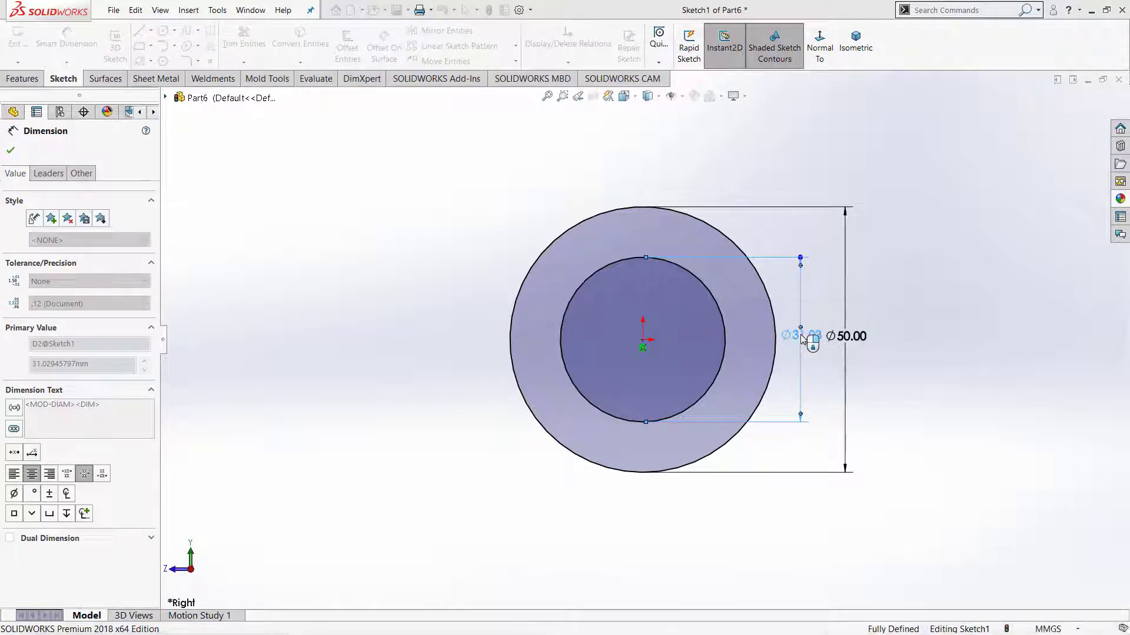
pyautogui.write('30')
pyautogui.press('Return')
pyautogui.click(10, 151)
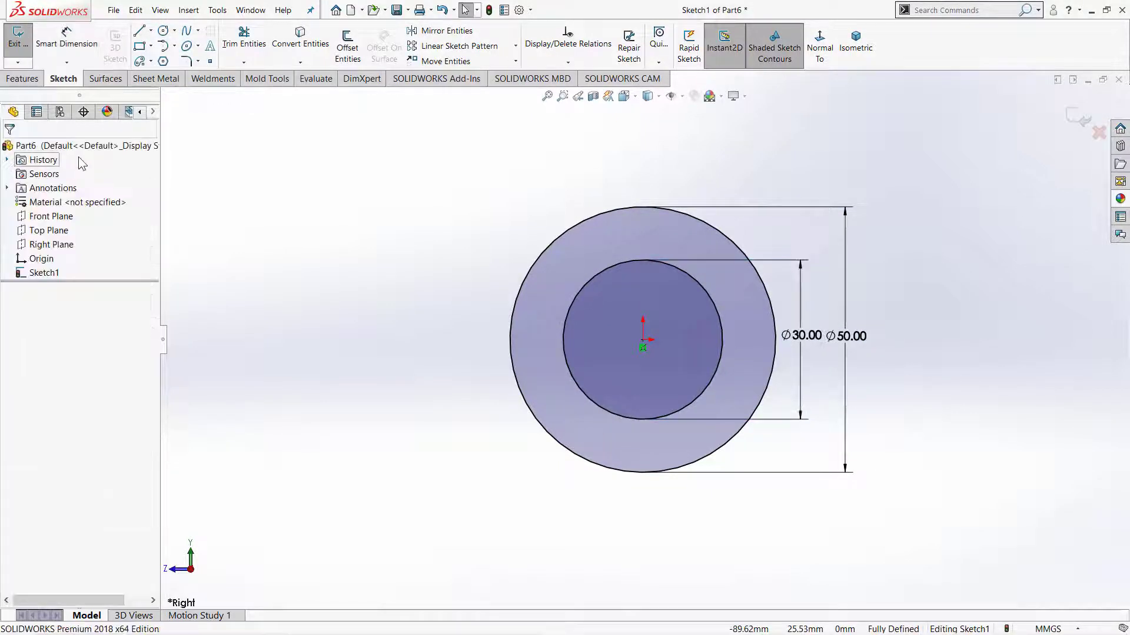
pyautogui.click(1080, 120)
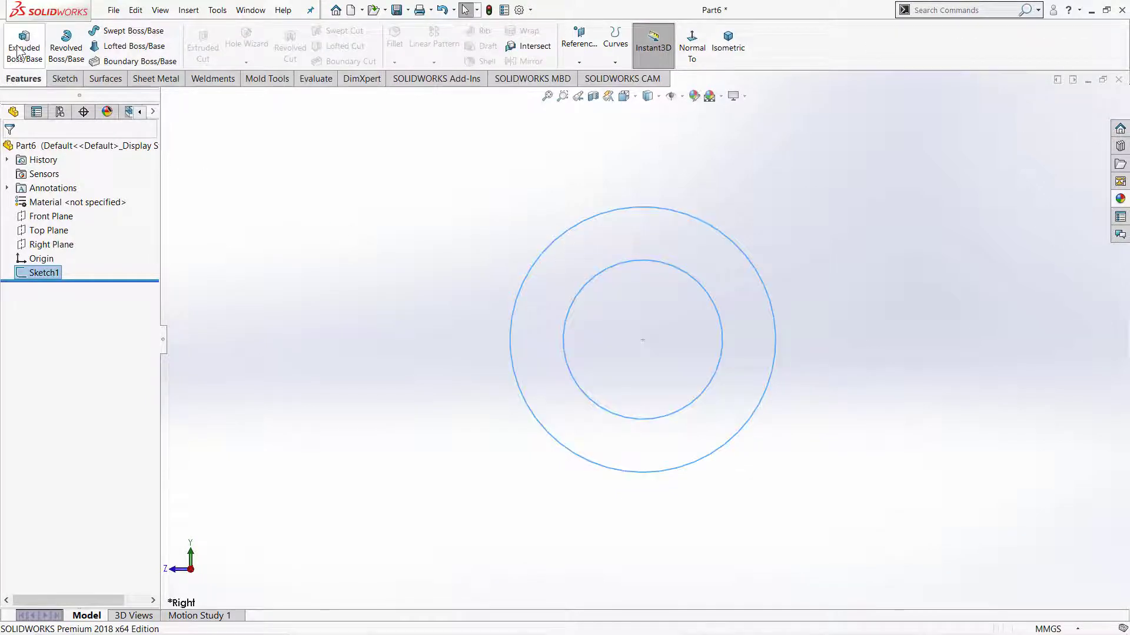
# - Extrude the ring sketch 48 mm in the reversed direction as Boss-Extrude1
pyautogui.click(18, 52)
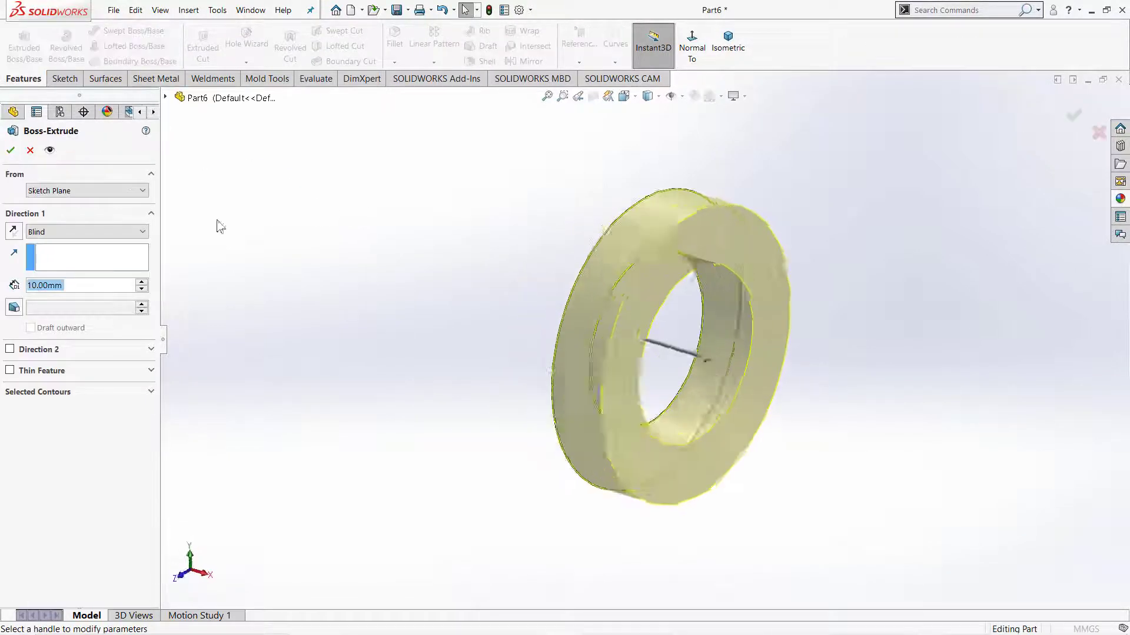
pyautogui.write('48')
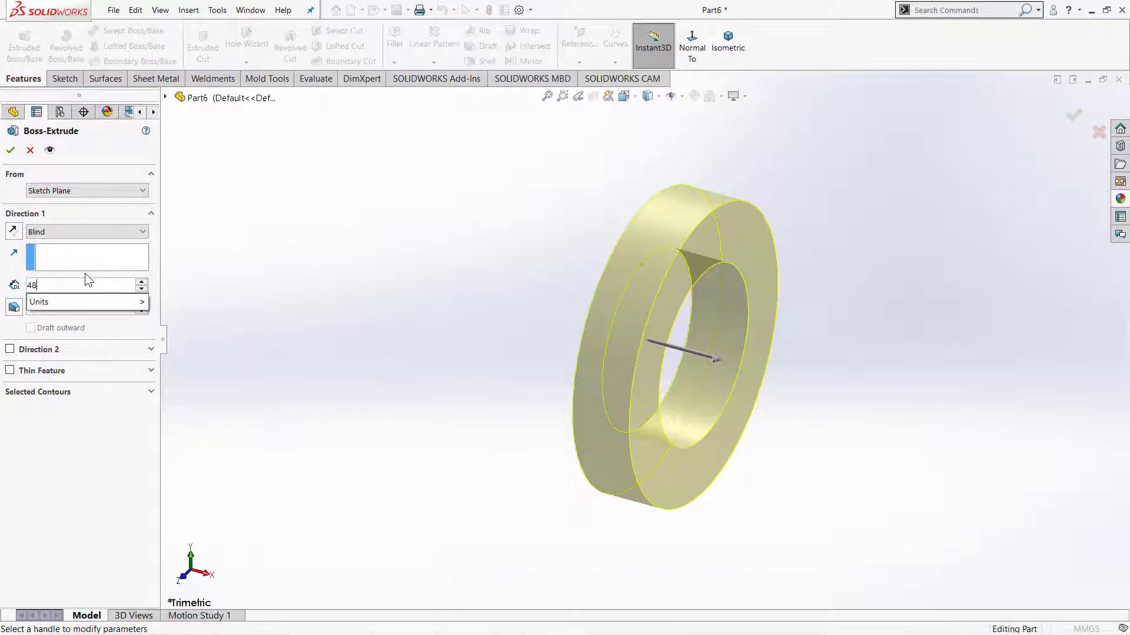
pyautogui.press('Return')
pyautogui.click(14, 231)
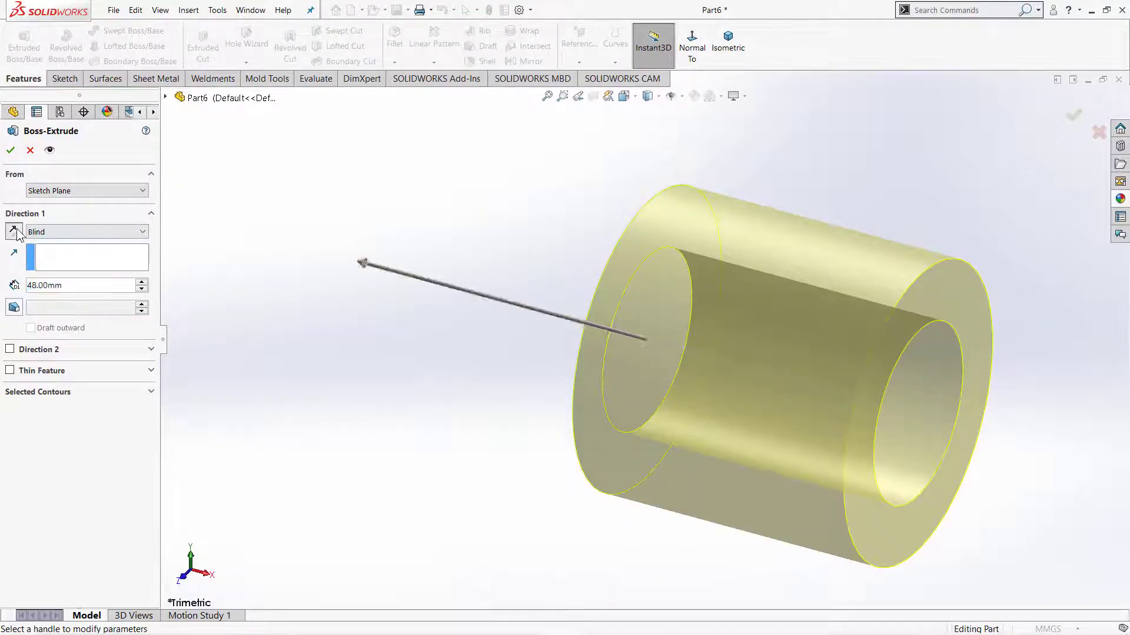
pyautogui.click(11, 152)
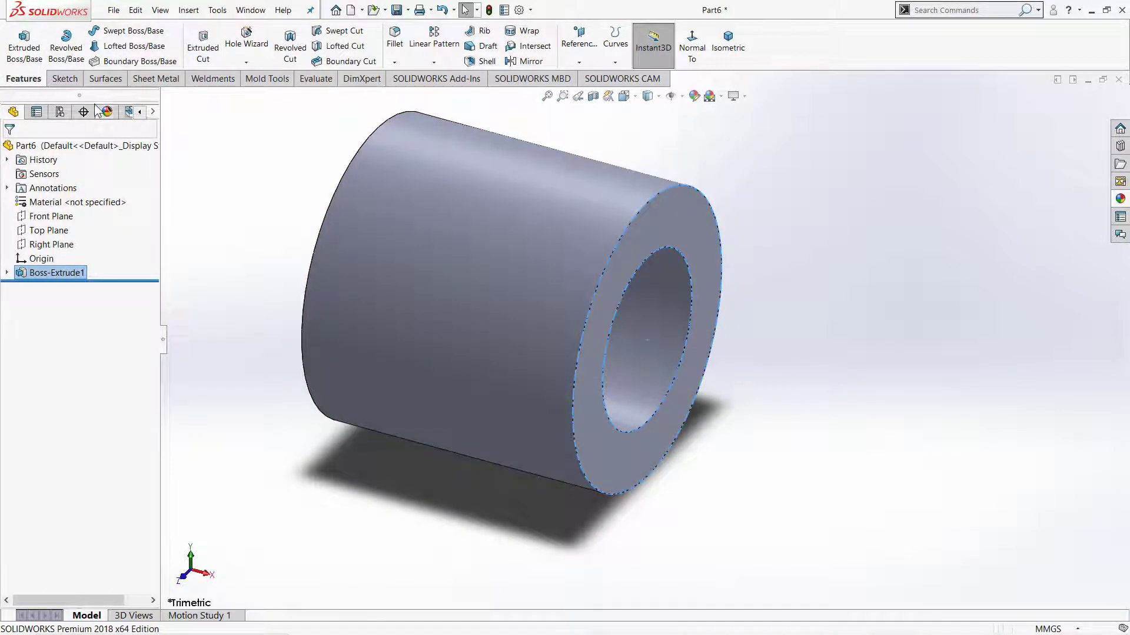
# - Start Sketch2 on the Right Plane, view it normal, and draw a vertical midpoint line through the origin
pyautogui.click(52, 244)
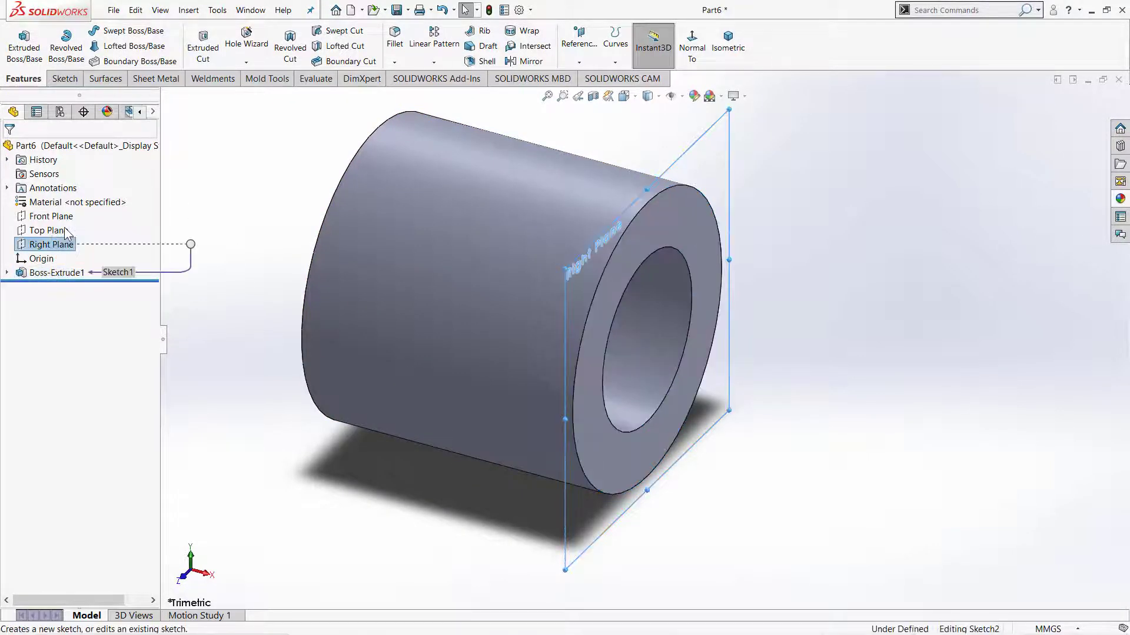
pyautogui.click(89, 217)
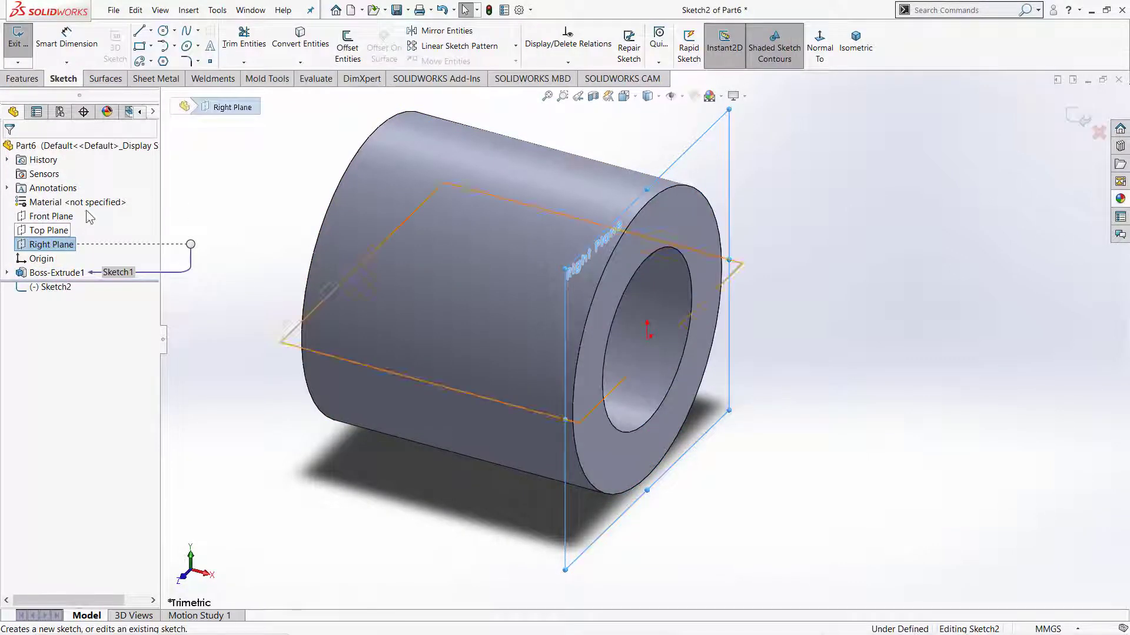
pyautogui.click(820, 46)
pyautogui.press('z')
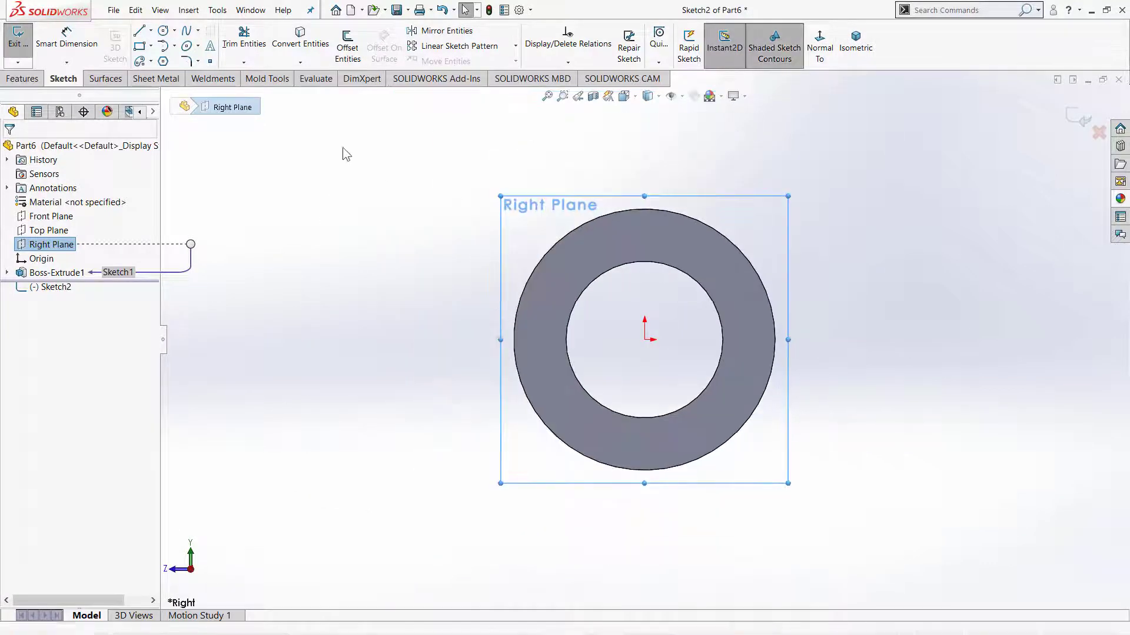
pyautogui.click(151, 30)
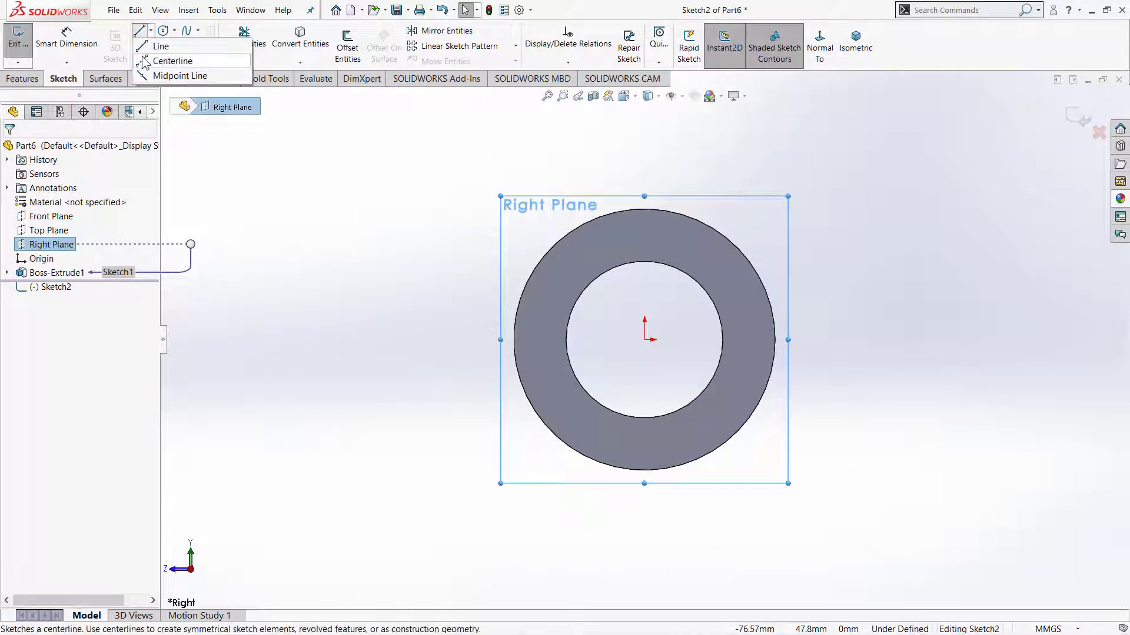
pyautogui.click(194, 79)
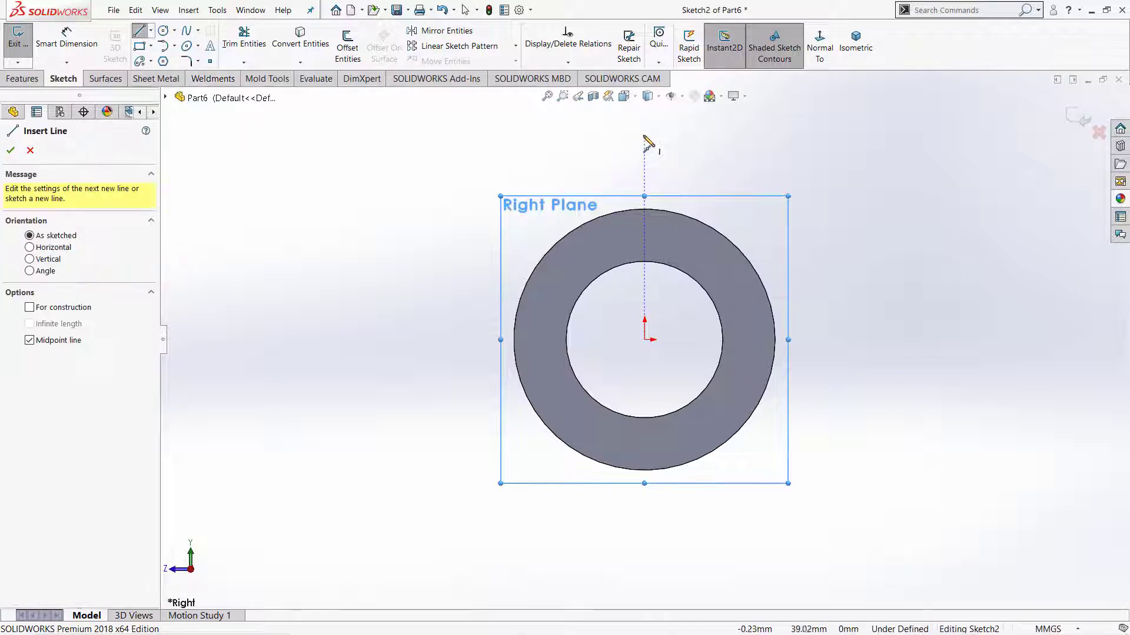
pyautogui.click(644, 339)
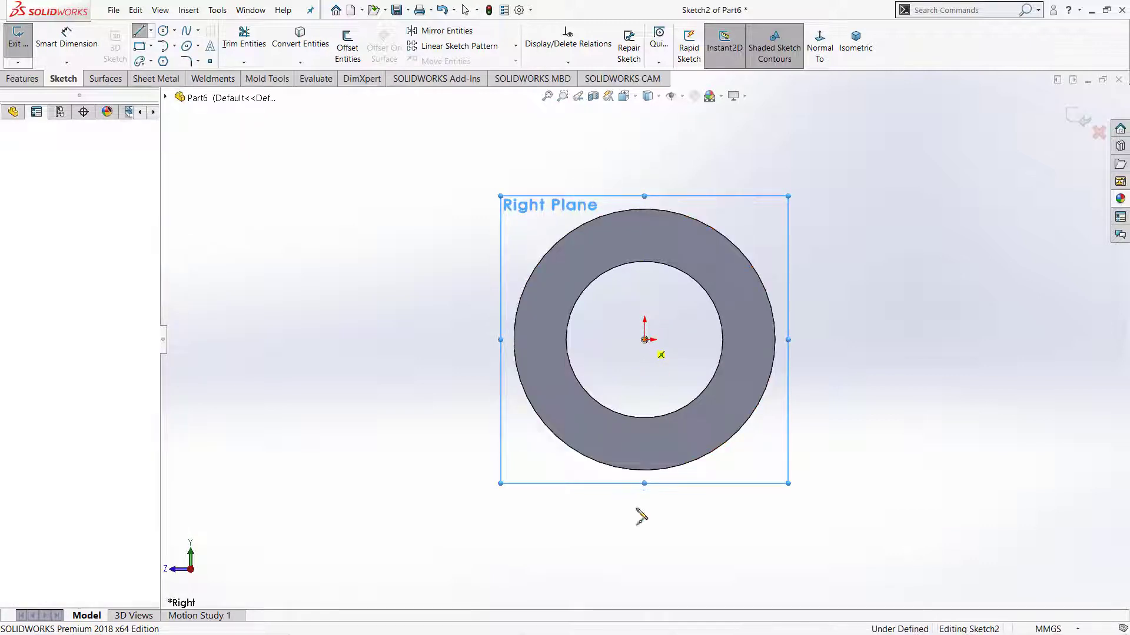
pyautogui.click(645, 601)
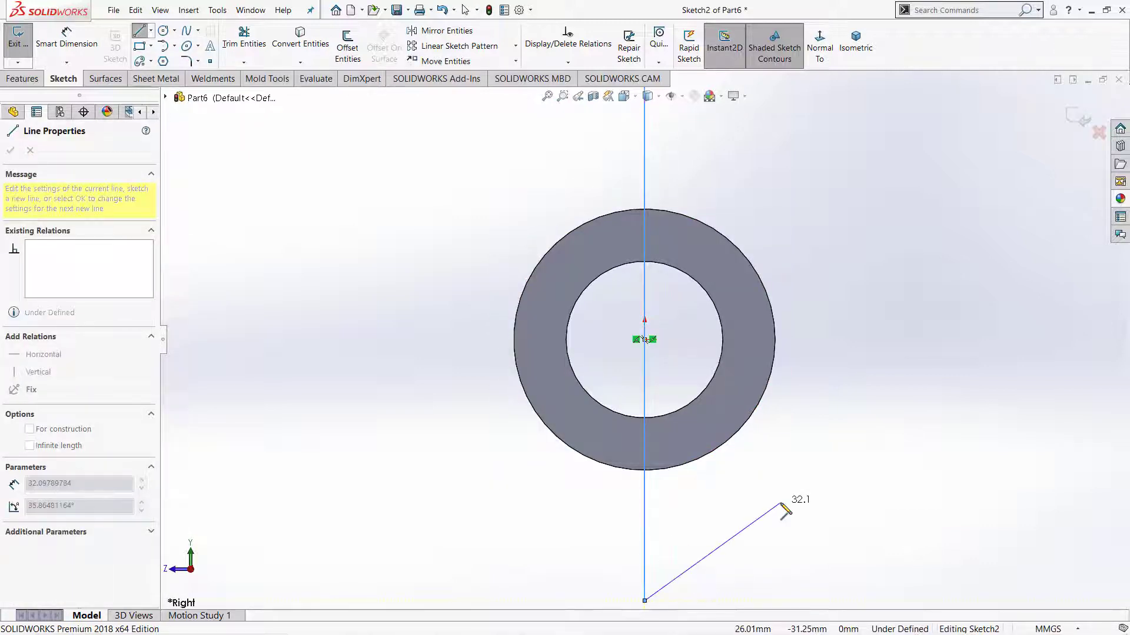
pyautogui.press('Escape')
# - Draw a horizontal midpoint line through the origin reaching past the ring's right side
pyautogui.click(151, 30)
pyautogui.click(183, 77)
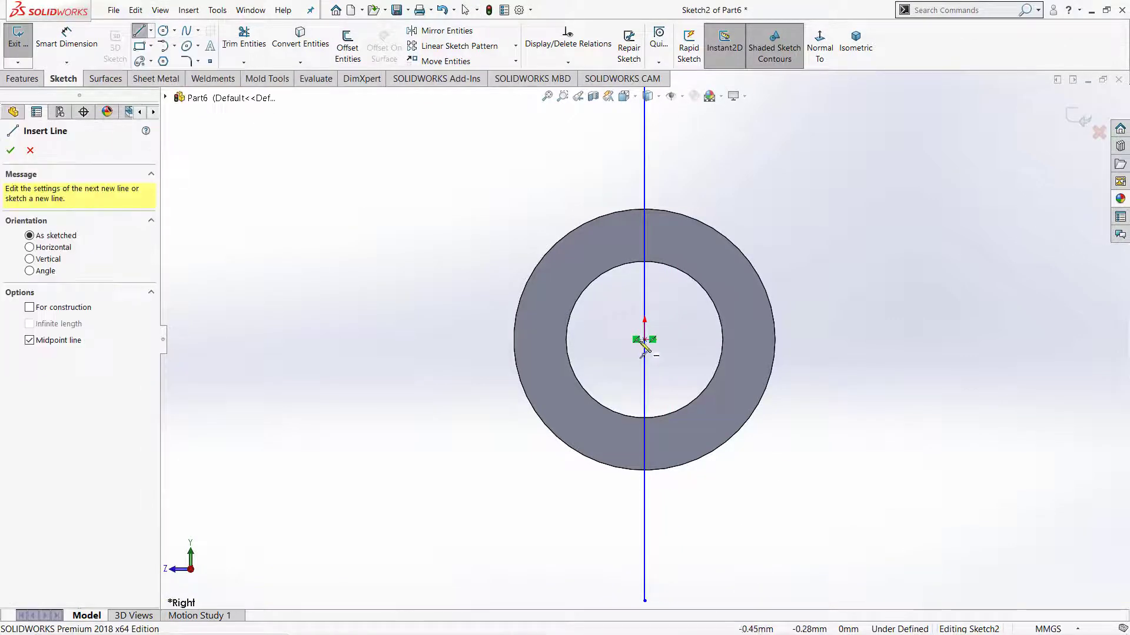
pyautogui.click(644, 339)
pyautogui.click(919, 340)
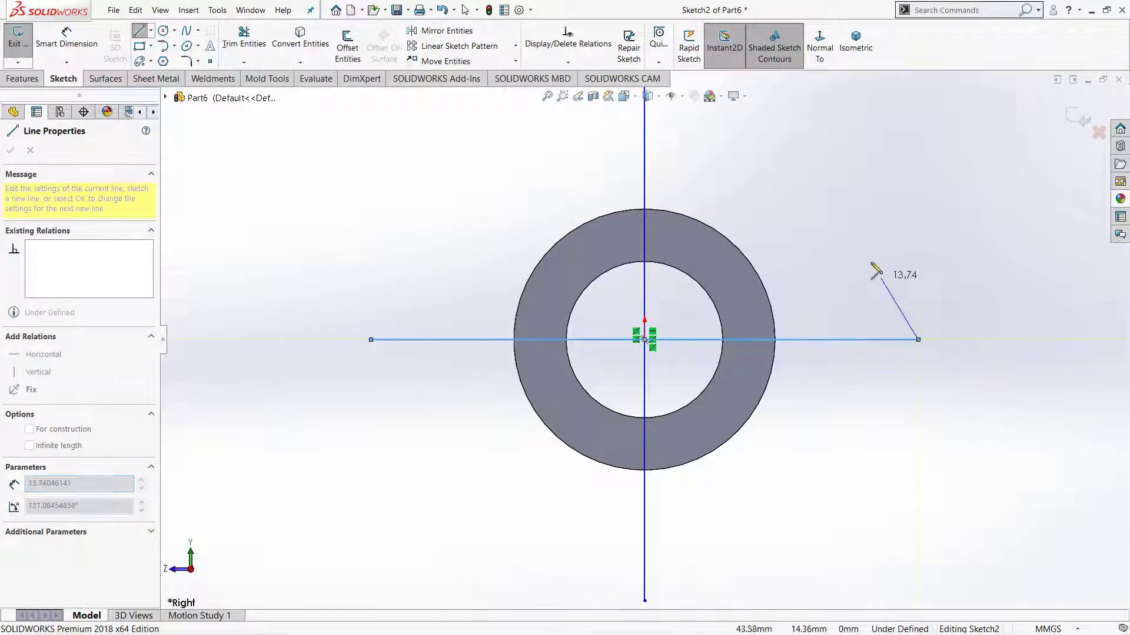
pyautogui.press('Escape')
# - Convert both lines to construction geometry and make them equal in length
pyautogui.click(884, 340)
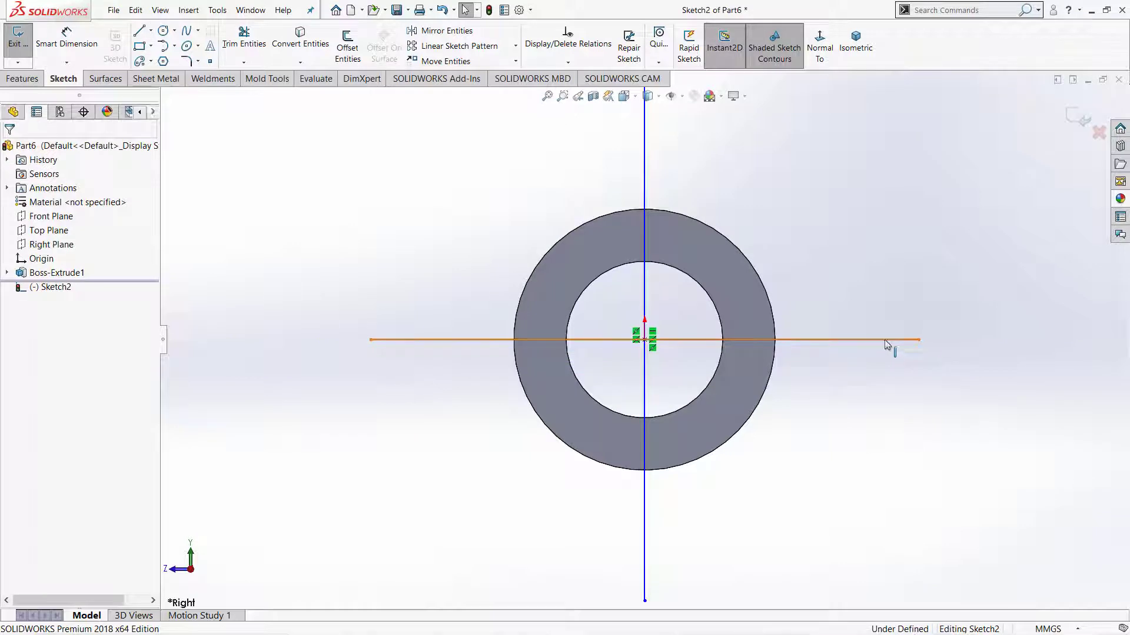
pyautogui.keyDown('ctrl'); pyautogui.click(646, 177); pyautogui.keyUp('ctrl')
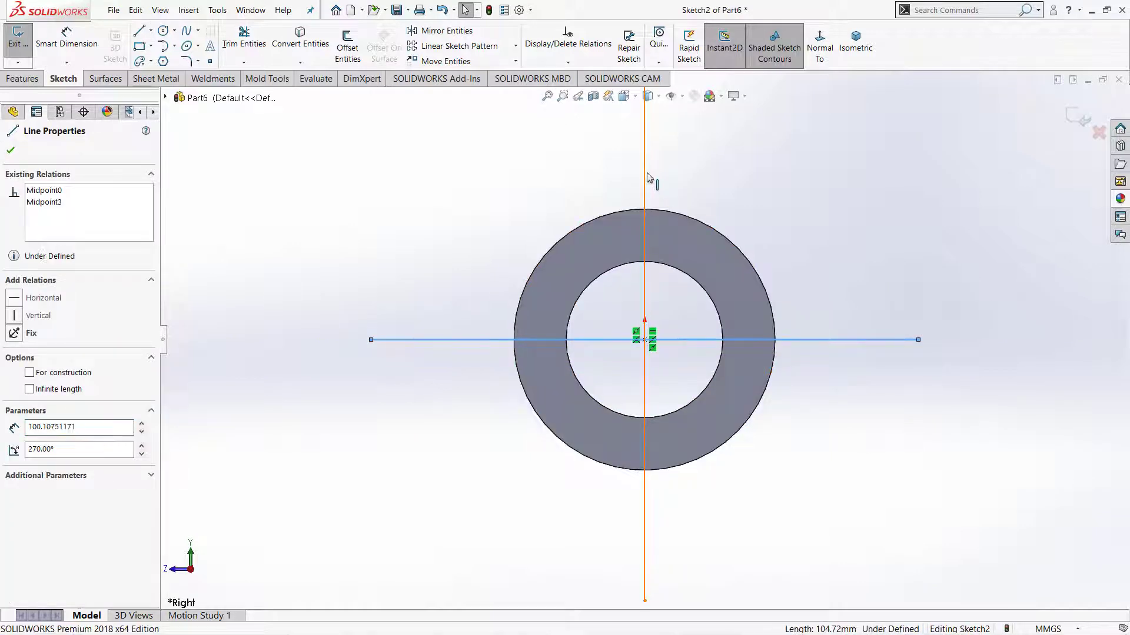
pyautogui.click(705, 136)
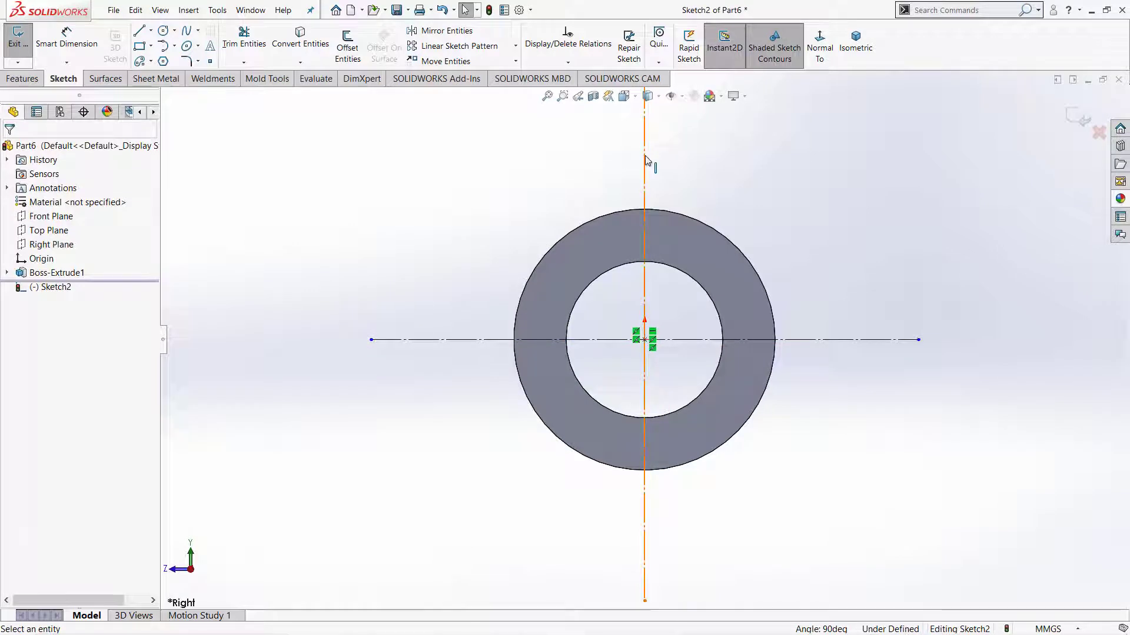
pyautogui.click(441, 340)
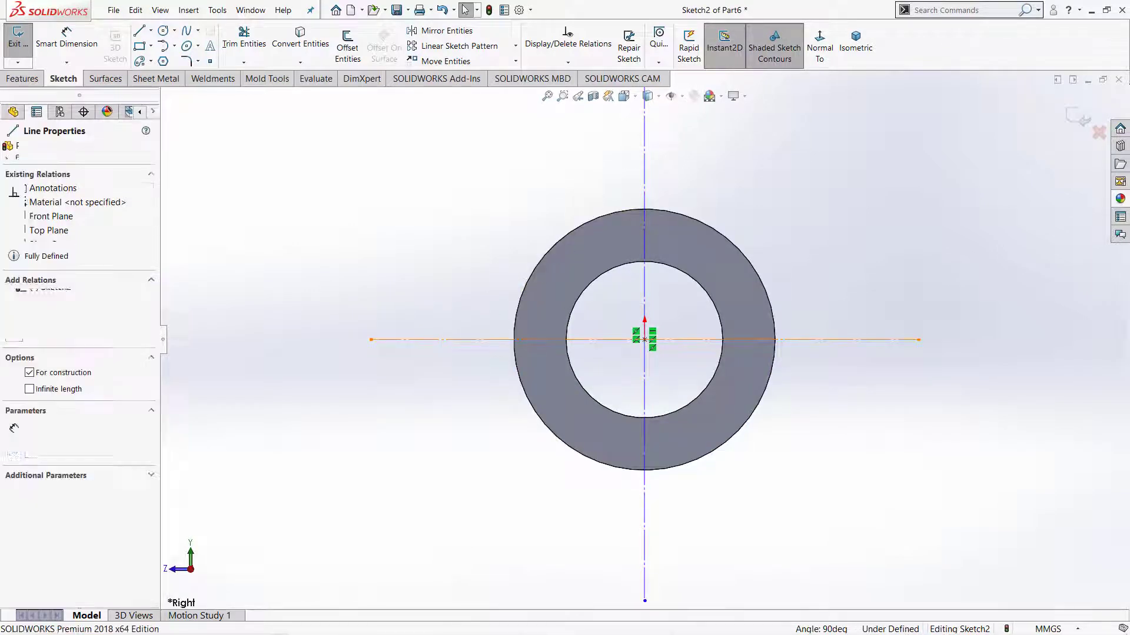
pyautogui.keyDown('ctrl'); pyautogui.click(645, 167); pyautogui.keyUp('ctrl')
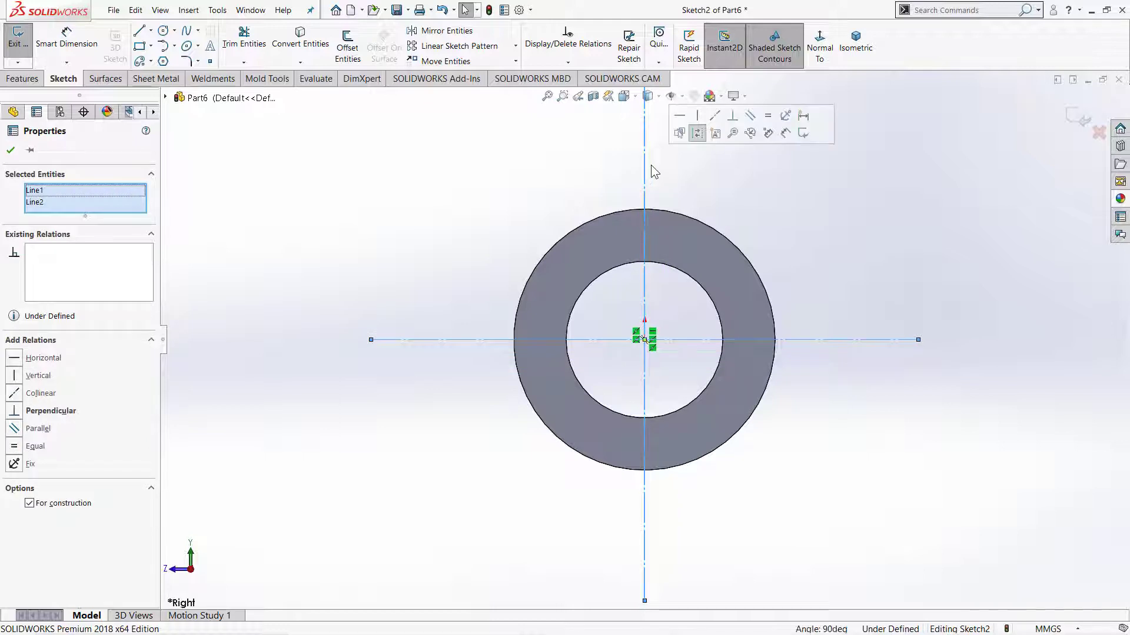
pyautogui.click(767, 118)
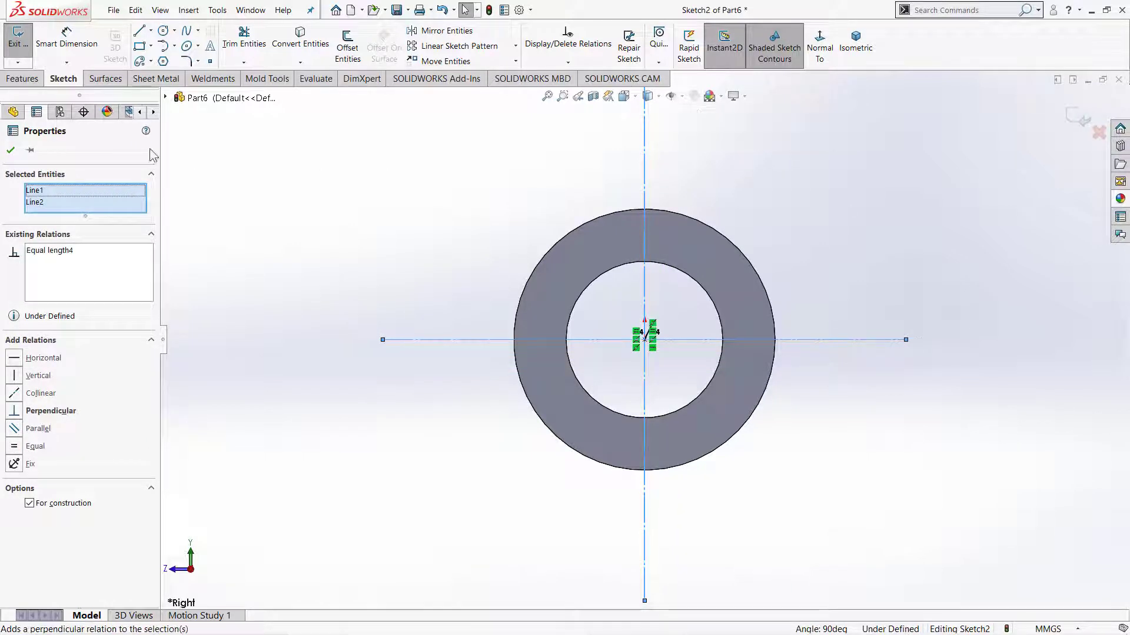
pyautogui.click(12, 150)
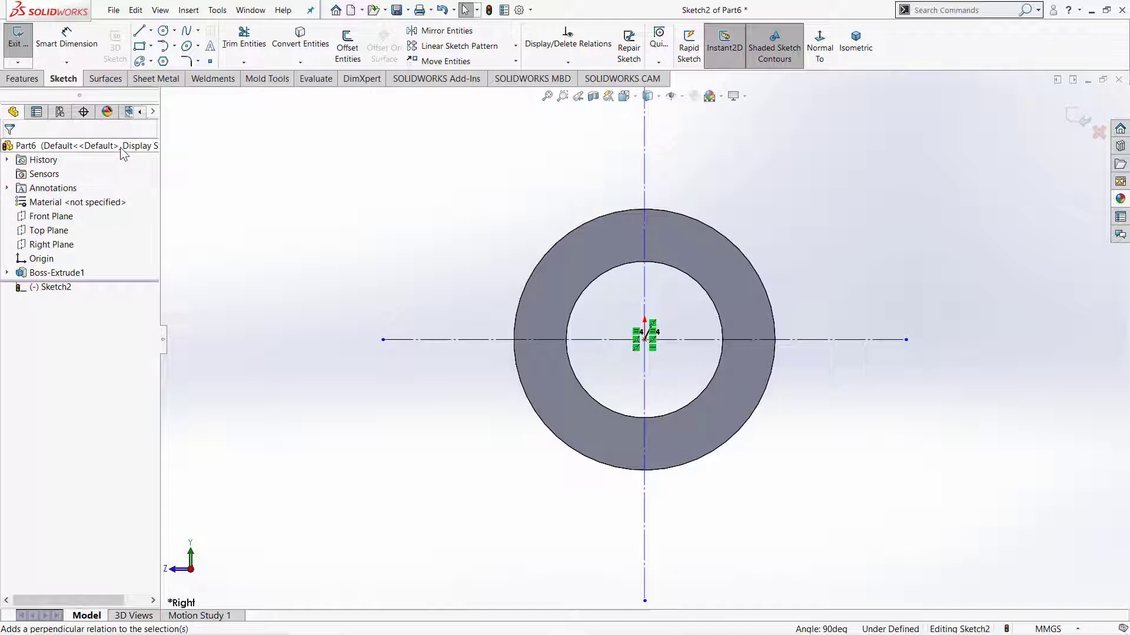
# - Draw a centerpoint arc slot around the origin from the vertical line's top end to the horizontal line's right end
pyautogui.press('f')
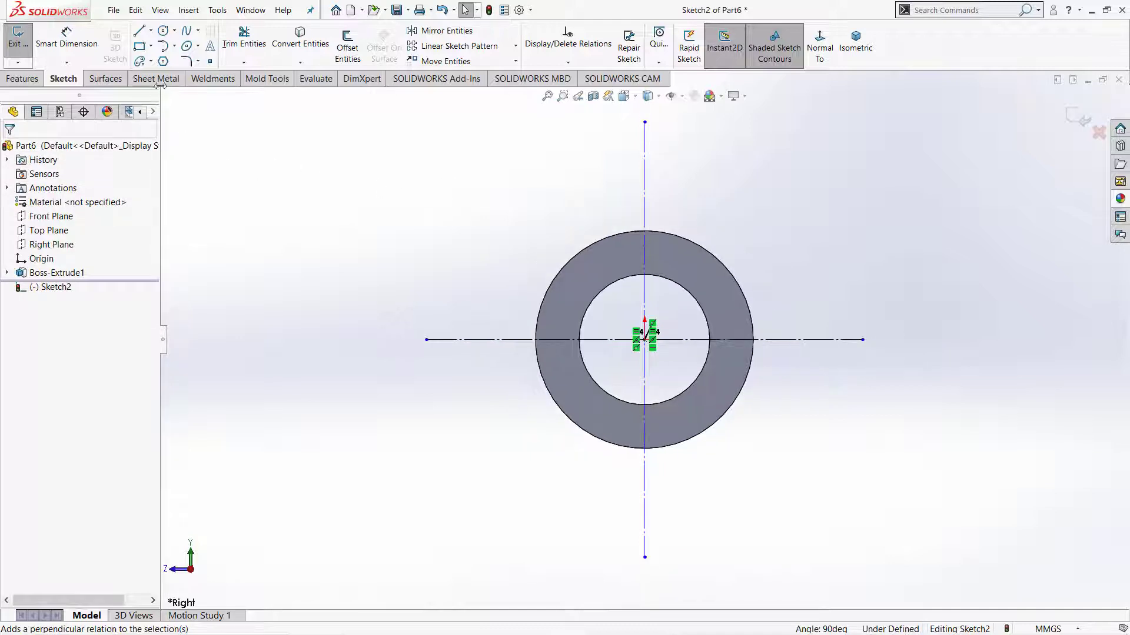
pyautogui.click(151, 61)
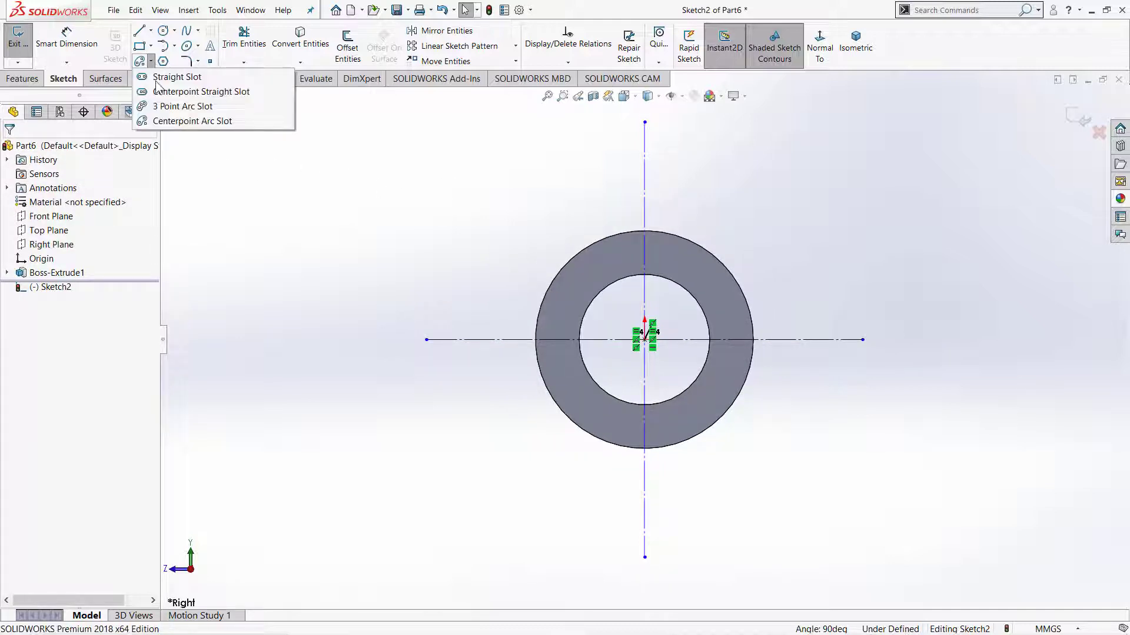
pyautogui.click(199, 121)
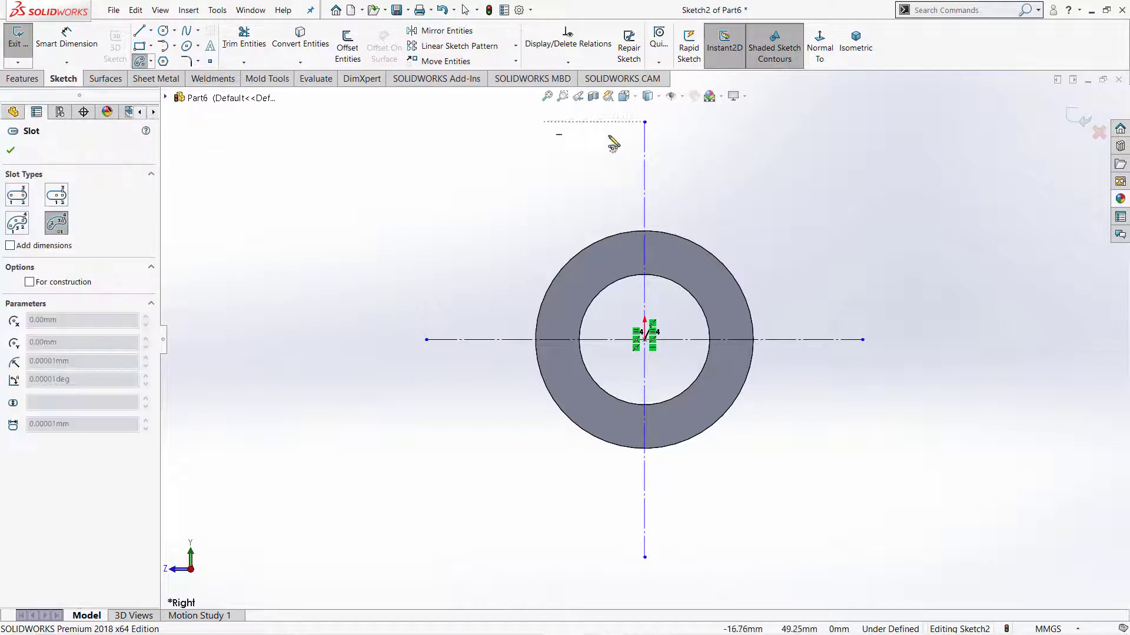
pyautogui.click(644, 123)
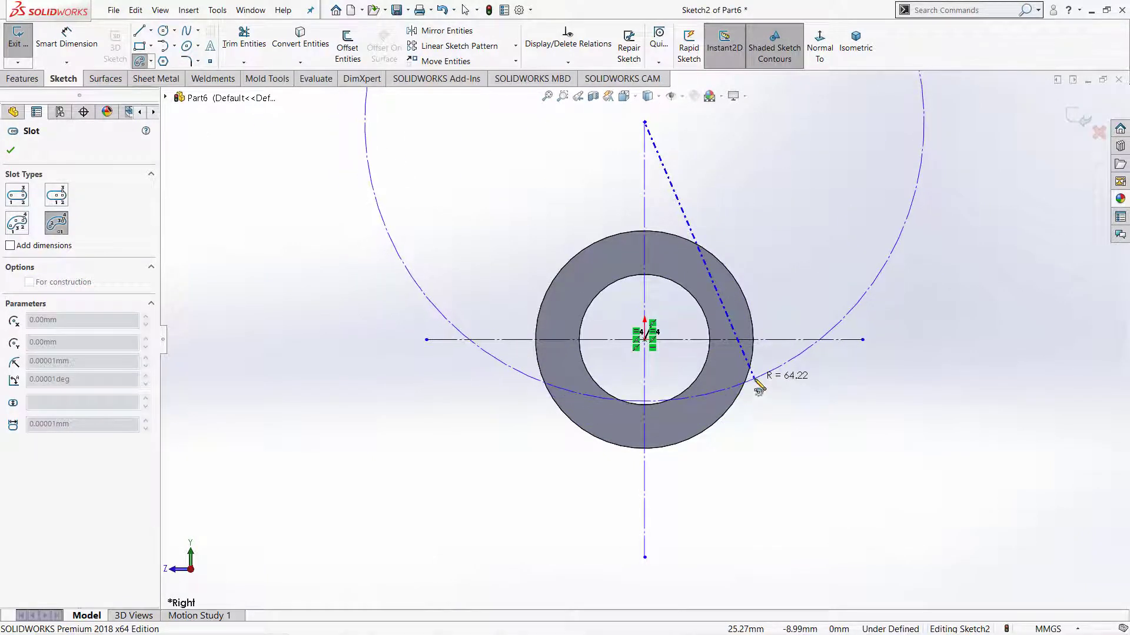
pyautogui.press('Escape')
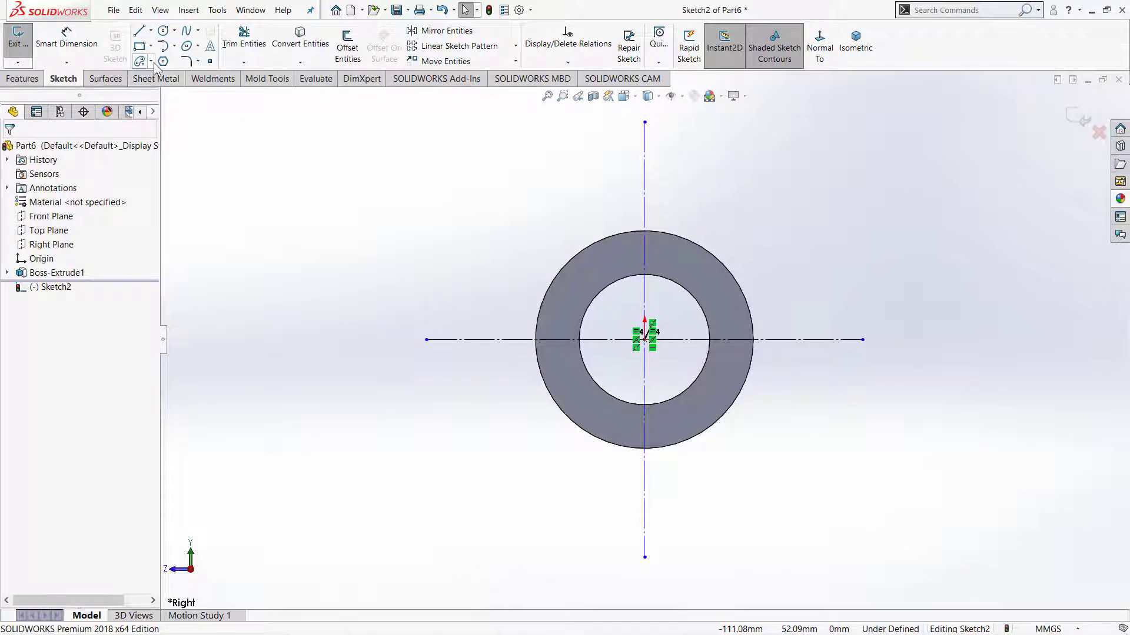
pyautogui.click(152, 62)
pyautogui.click(182, 122)
pyautogui.click(645, 340)
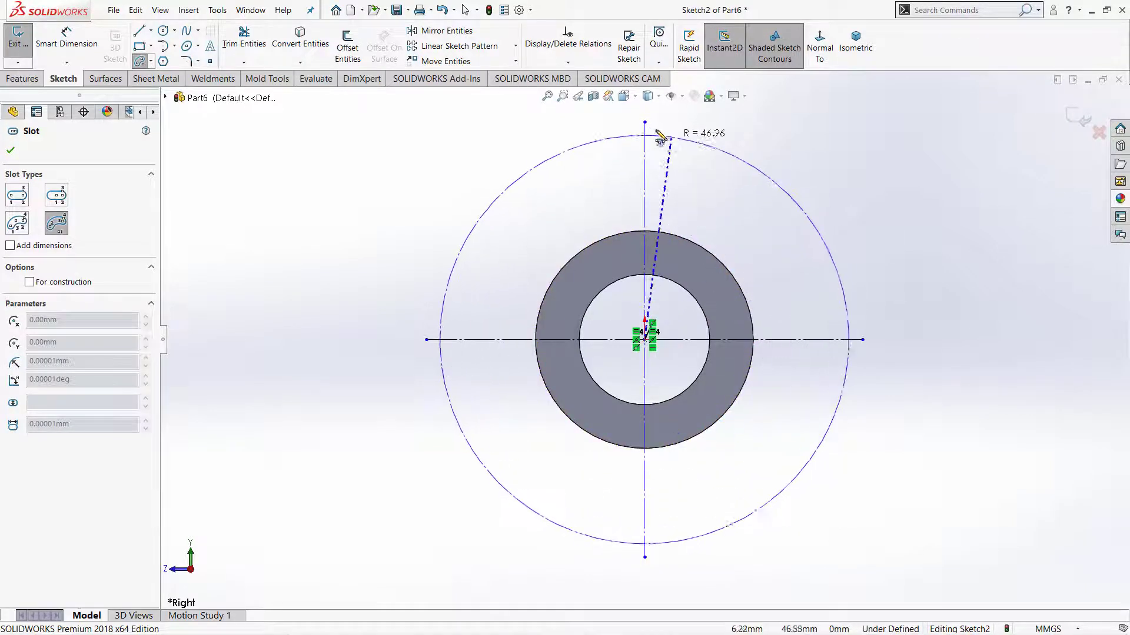
pyautogui.click(645, 123)
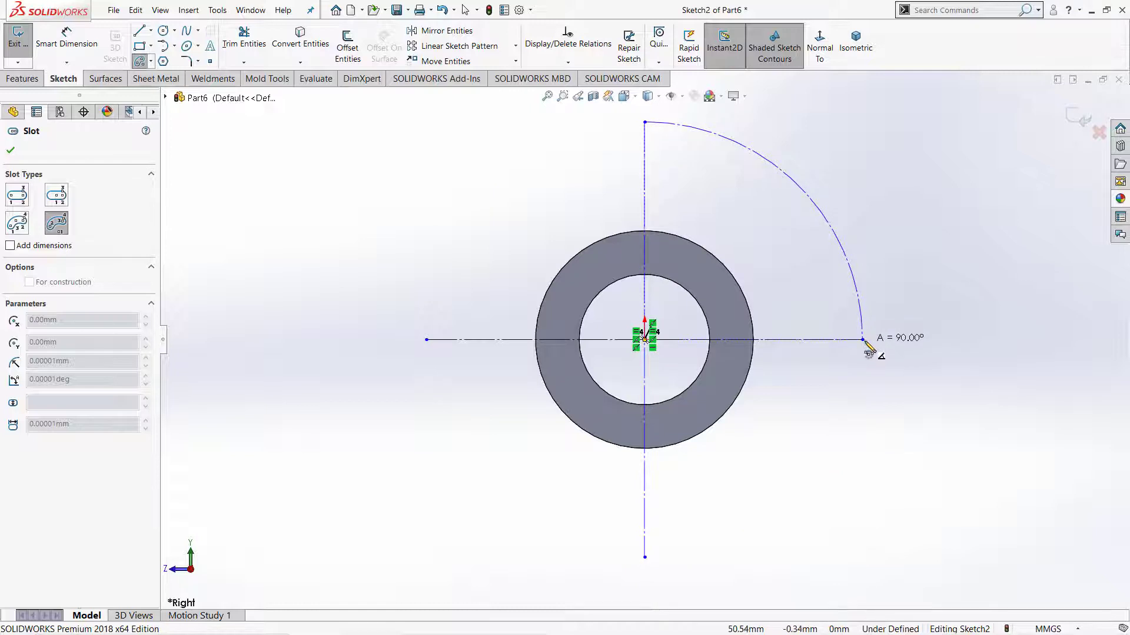
pyautogui.click(863, 340)
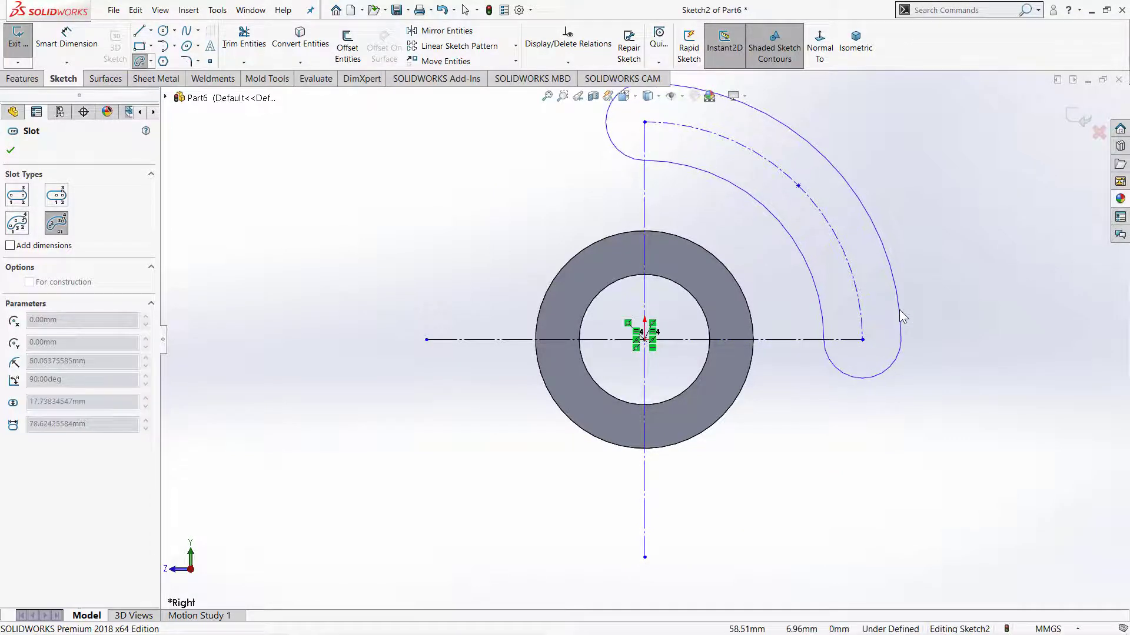
pyautogui.click(899, 310)
pyautogui.moveTo(960, 348); pyautogui.dragTo(961, 315, button='right')
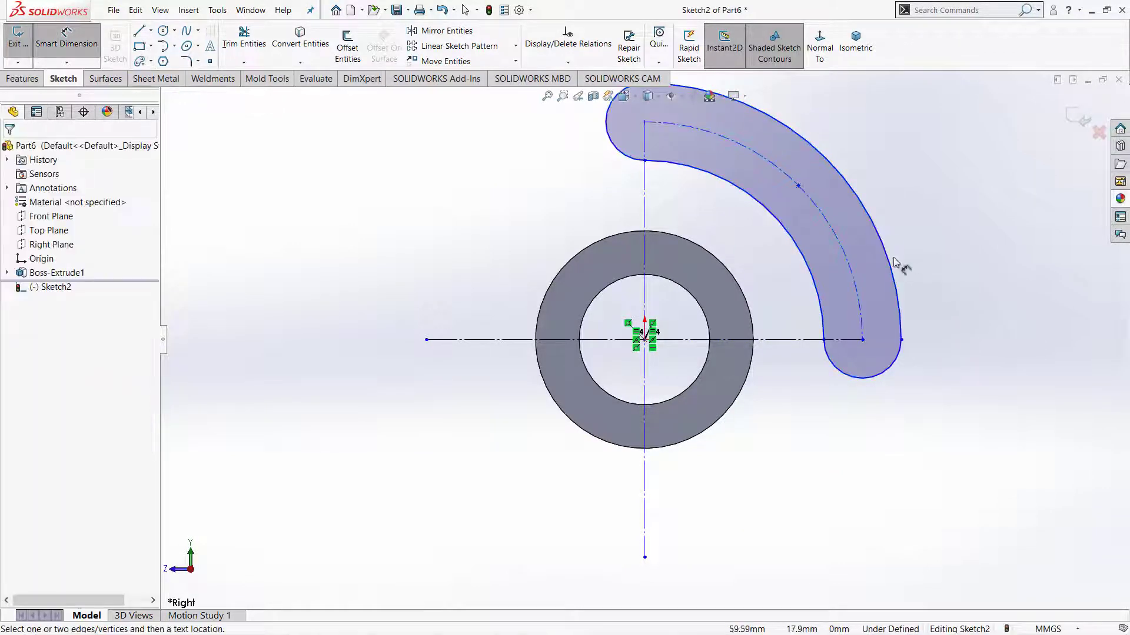
# - Dimension the arc slot's outer arc to R75 and its inner arc to R45
pyautogui.click(886, 238)
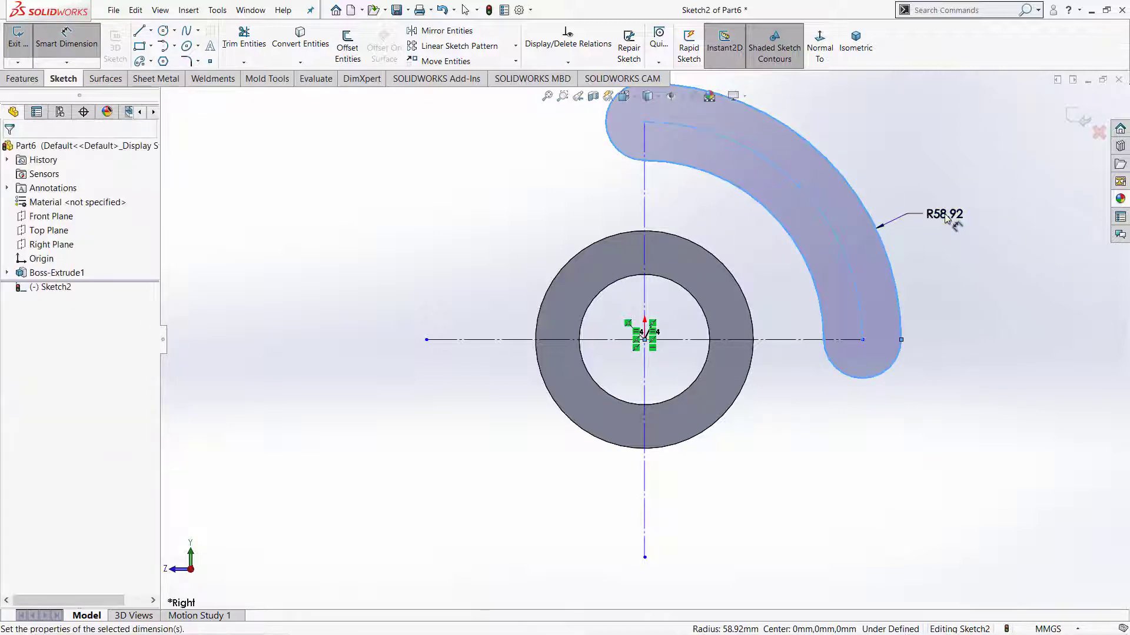
pyautogui.click(944, 217)
pyautogui.write('75')
pyautogui.press('Return')
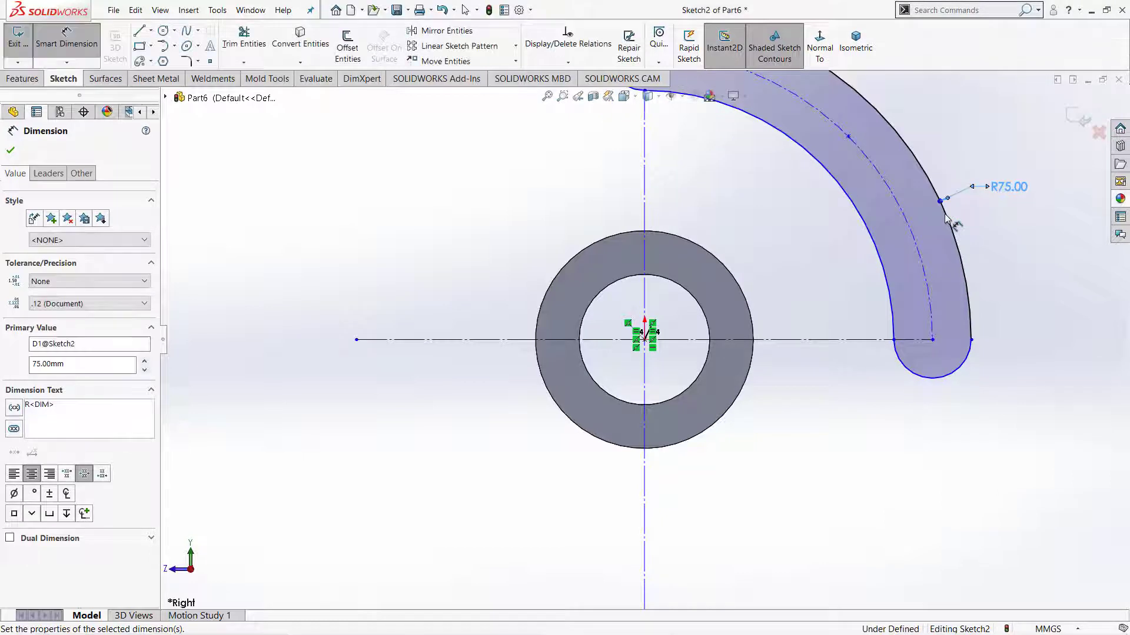
pyautogui.click(856, 215)
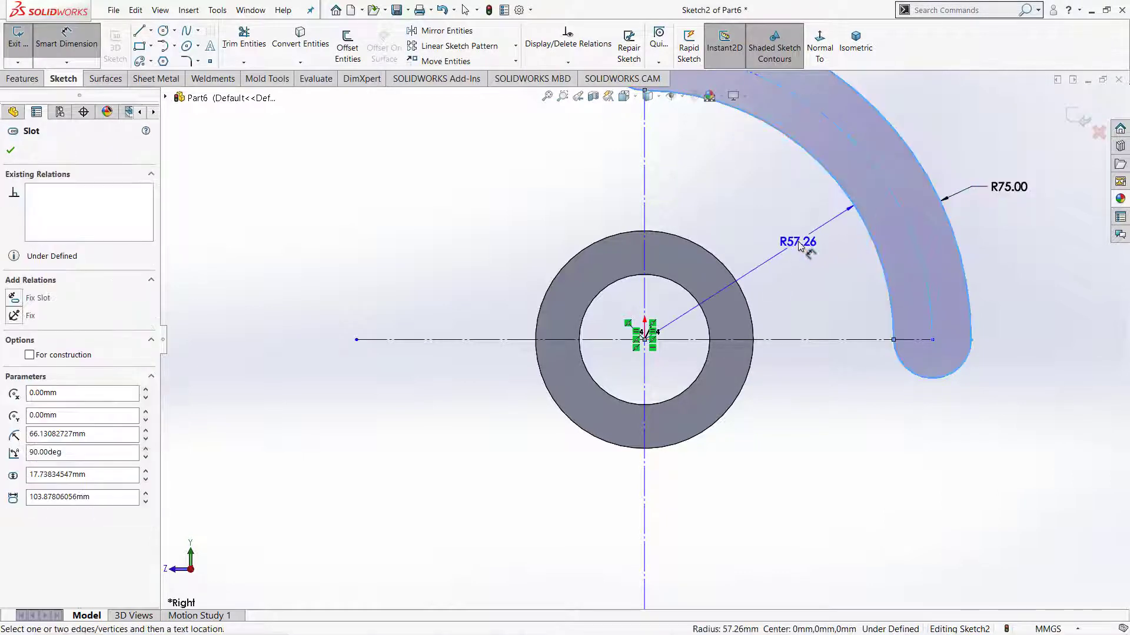
pyautogui.click(799, 245)
pyautogui.write('45.00mm')
pyautogui.press('Return')
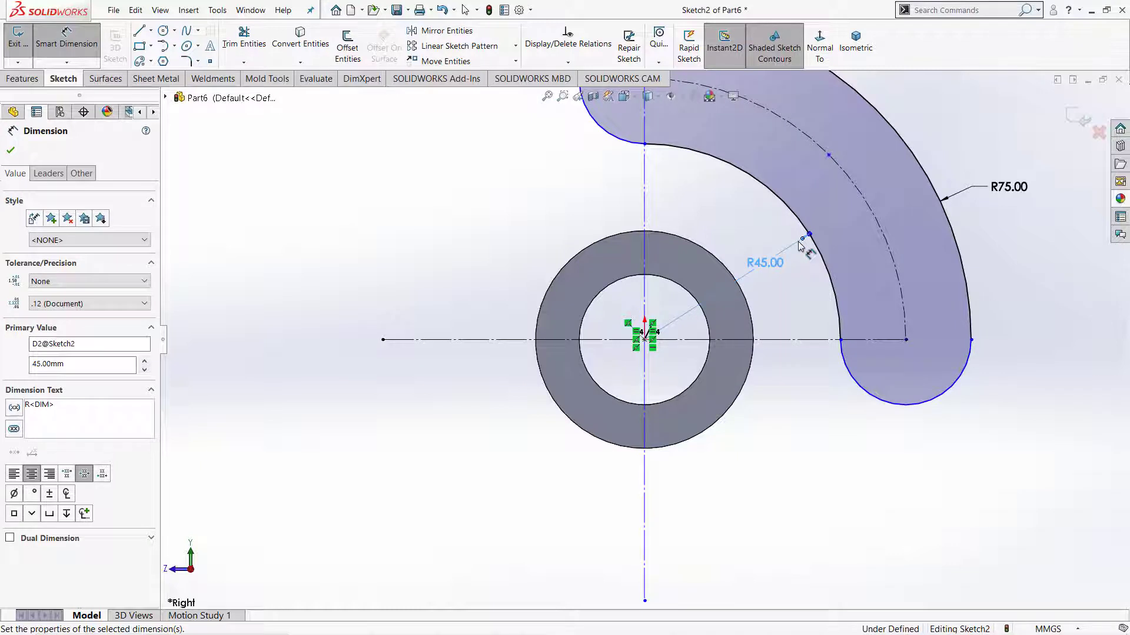
pyautogui.press('Escape')
# - Draw three hole circles on the slot's centre arc: at the top end, midway, and the right end
pyautogui.press('f')
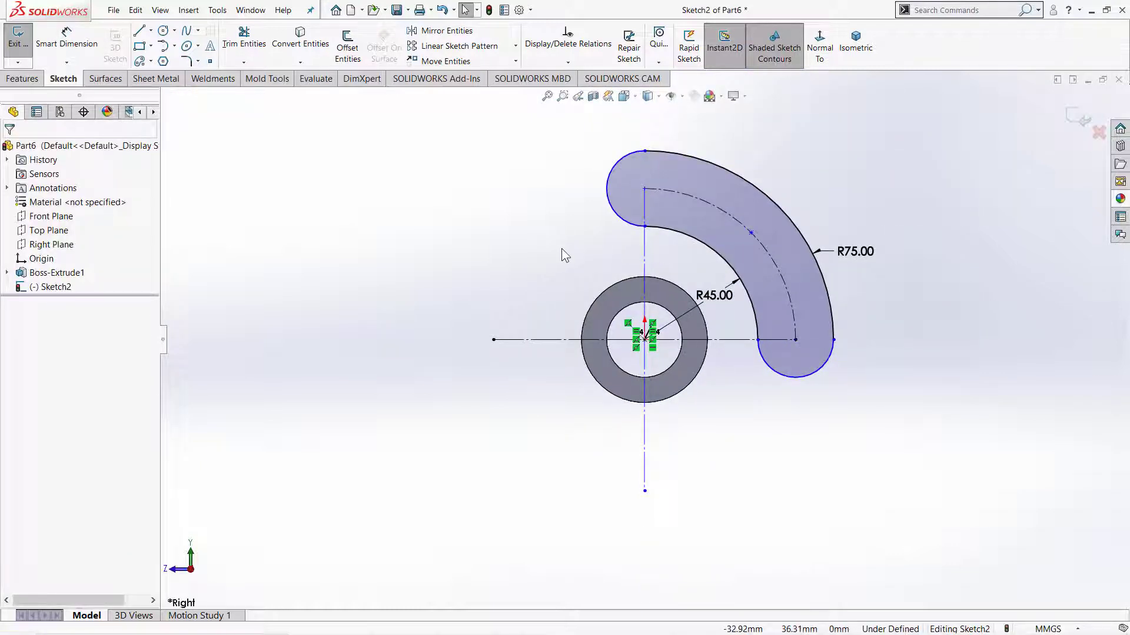
pyautogui.moveTo(562, 255); pyautogui.dragTo(624, 254, button='right')
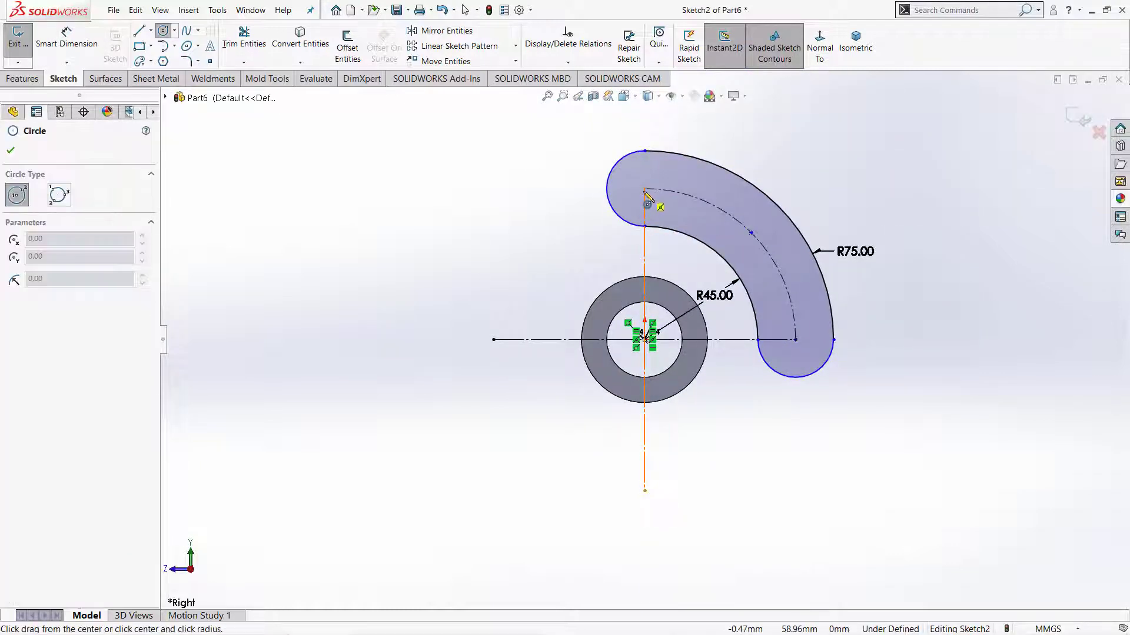
pyautogui.moveTo(644, 189); pyautogui.dragTo(670, 189)
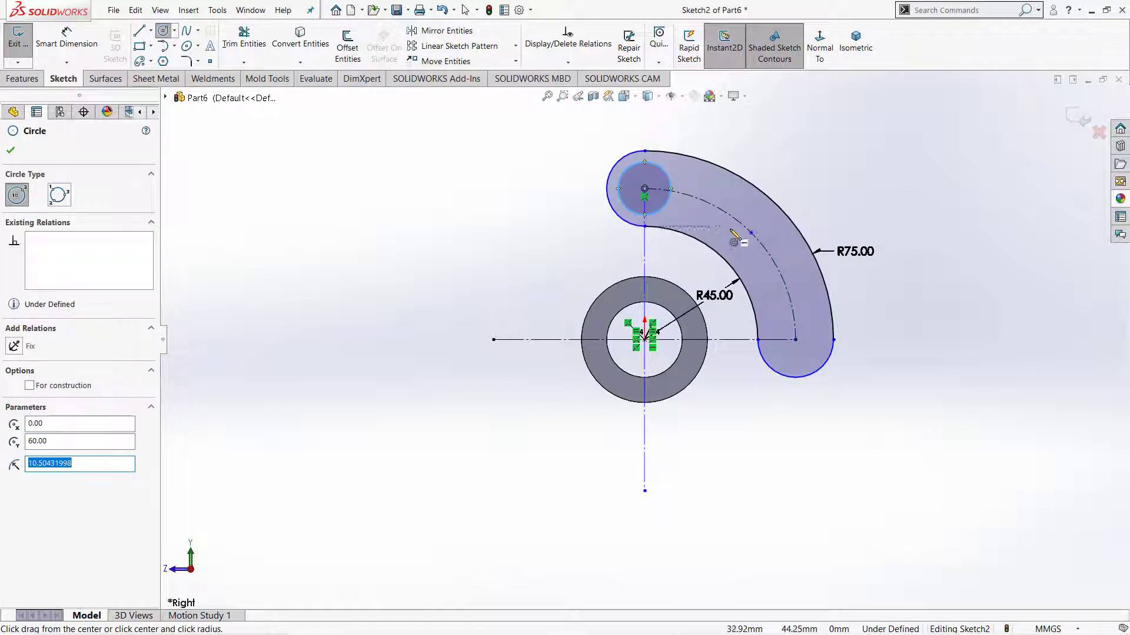
pyautogui.moveTo(751, 232); pyautogui.dragTo(776, 232)
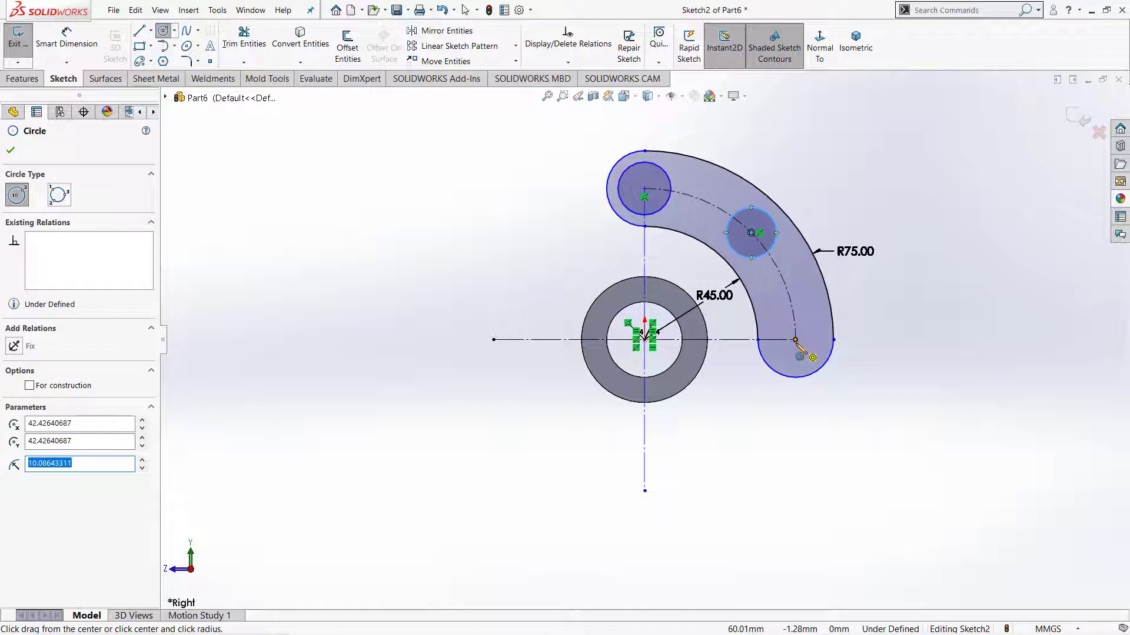
pyautogui.moveTo(795, 339); pyautogui.dragTo(812, 352)
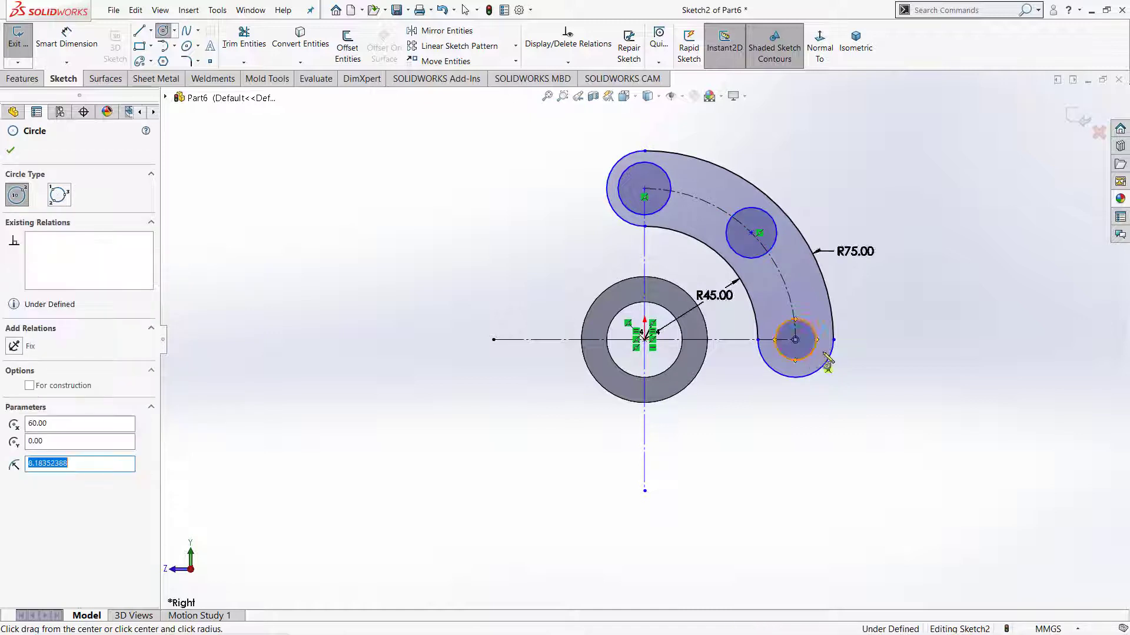
pyautogui.rightClick(911, 321)
pyautogui.click(924, 326)
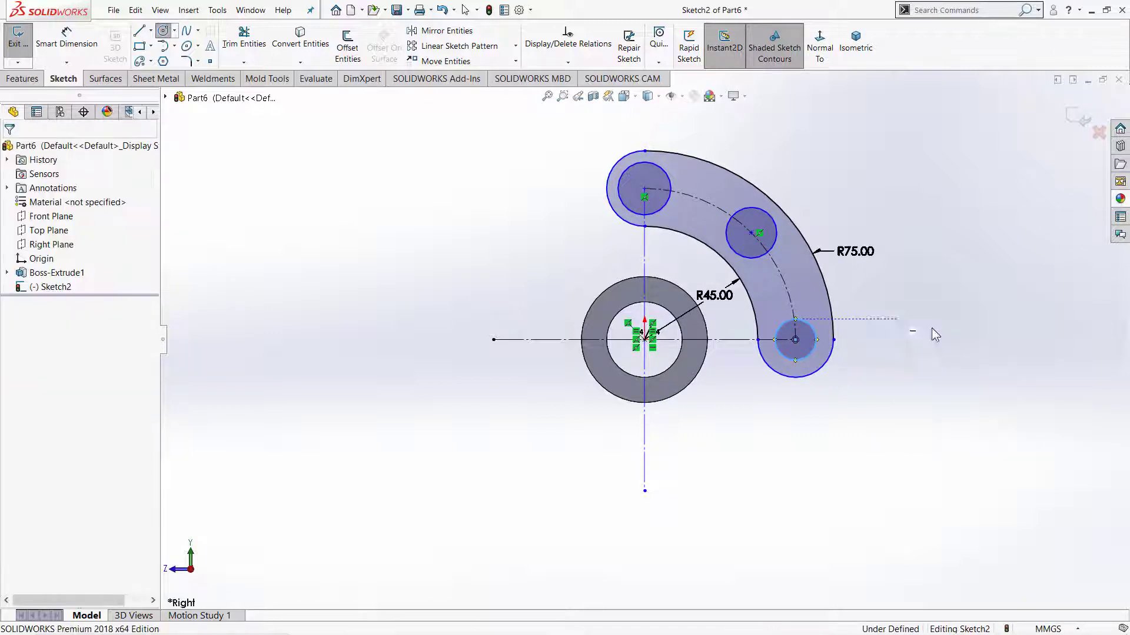
# - Make the three hole circles equal in size
pyautogui.click(813, 333)
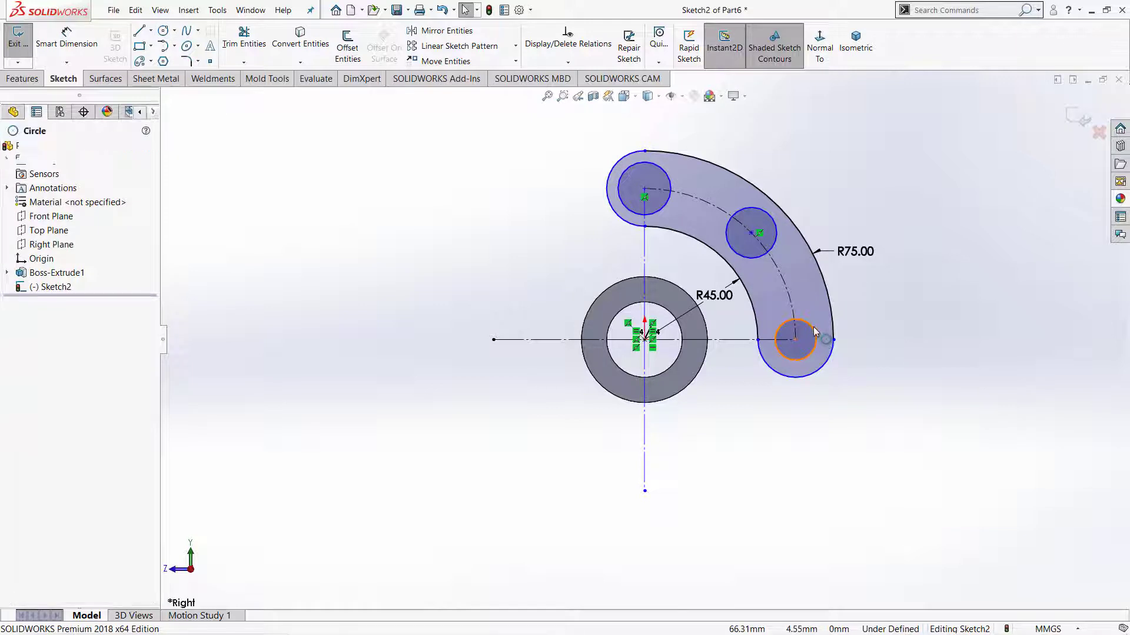
pyautogui.keyDown('ctrl'); pyautogui.click(774, 238); pyautogui.keyUp('ctrl')
pyautogui.keyDown('ctrl'); pyautogui.click(669, 181); pyautogui.keyUp('ctrl')
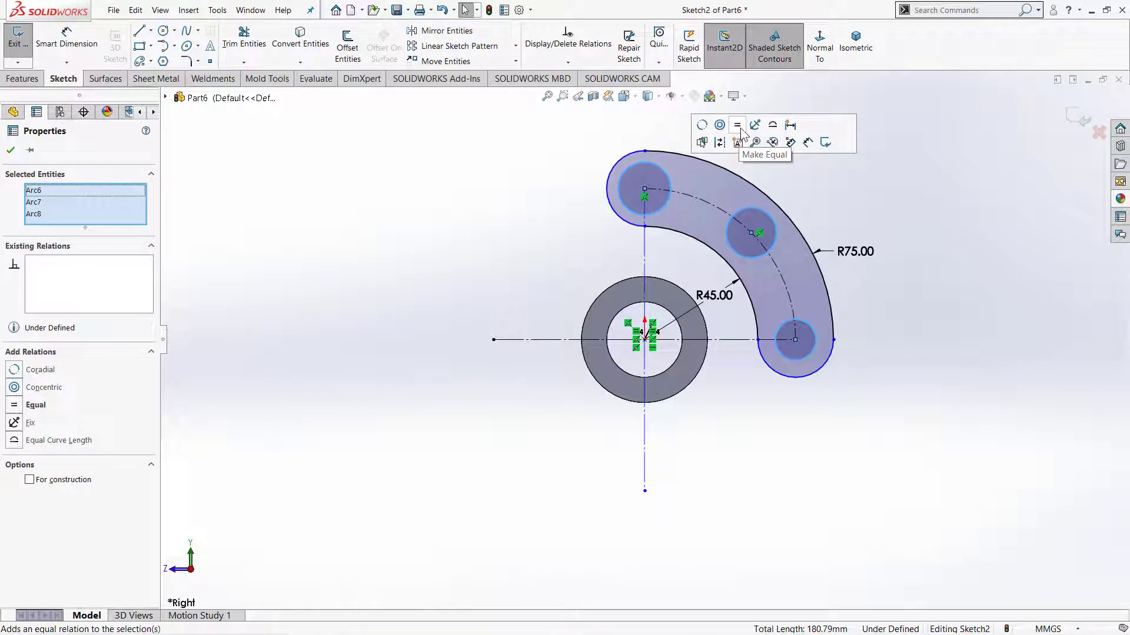
pyautogui.click(739, 126)
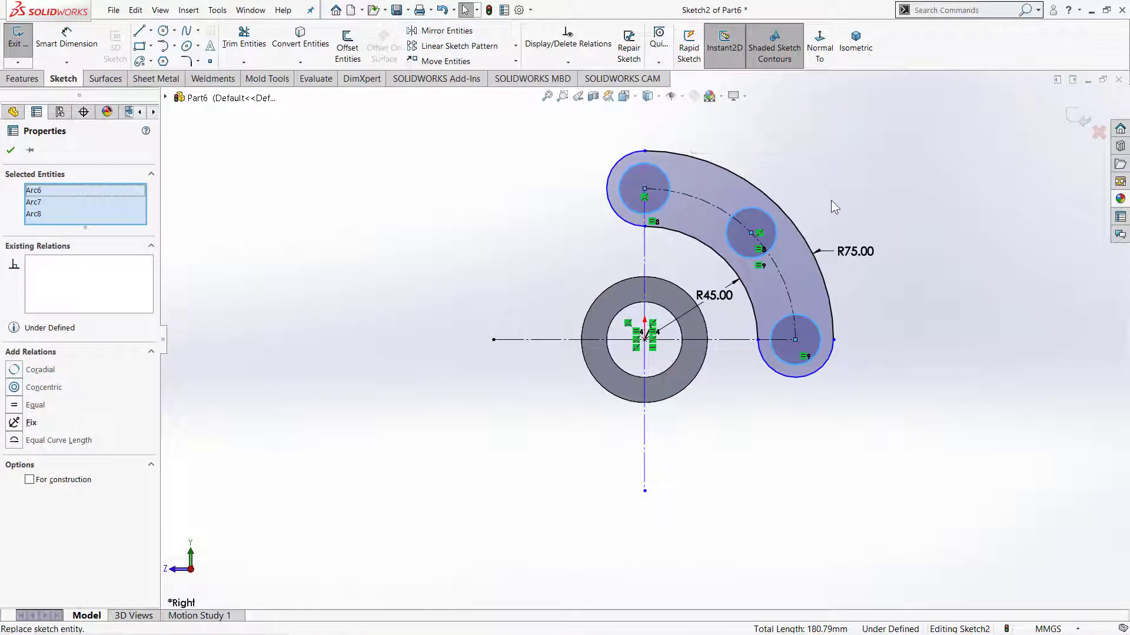
# - Dimension the top bolt hole to Ø15 mm, then box-select the whole slotted arm
pyautogui.press('c')
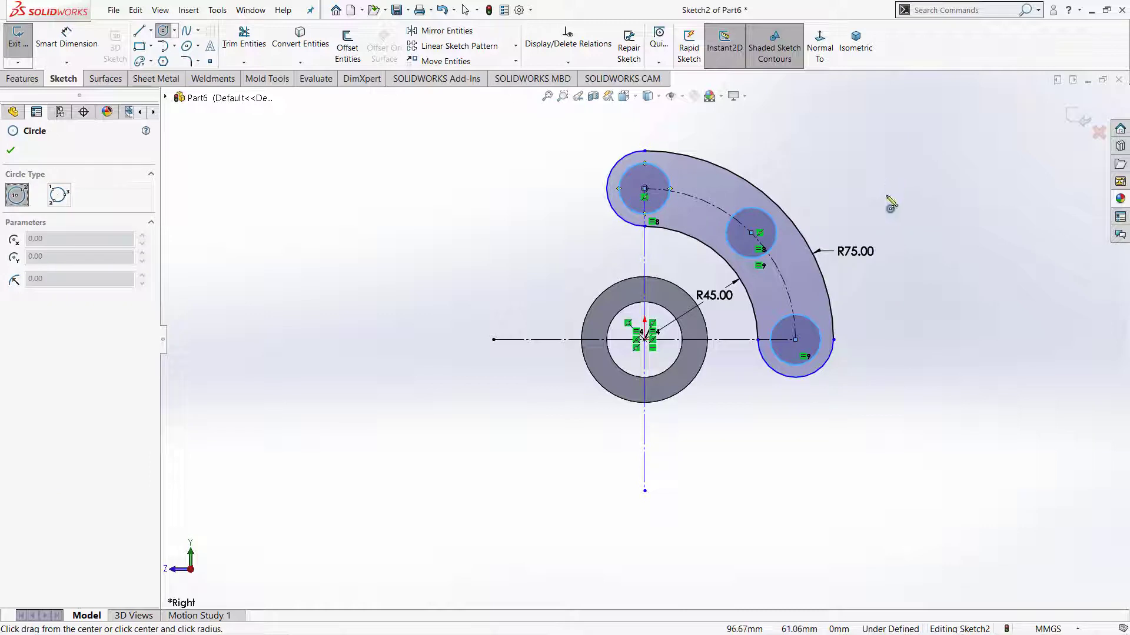
pyautogui.moveTo(890, 200); pyautogui.dragTo(882, 144, button='right')
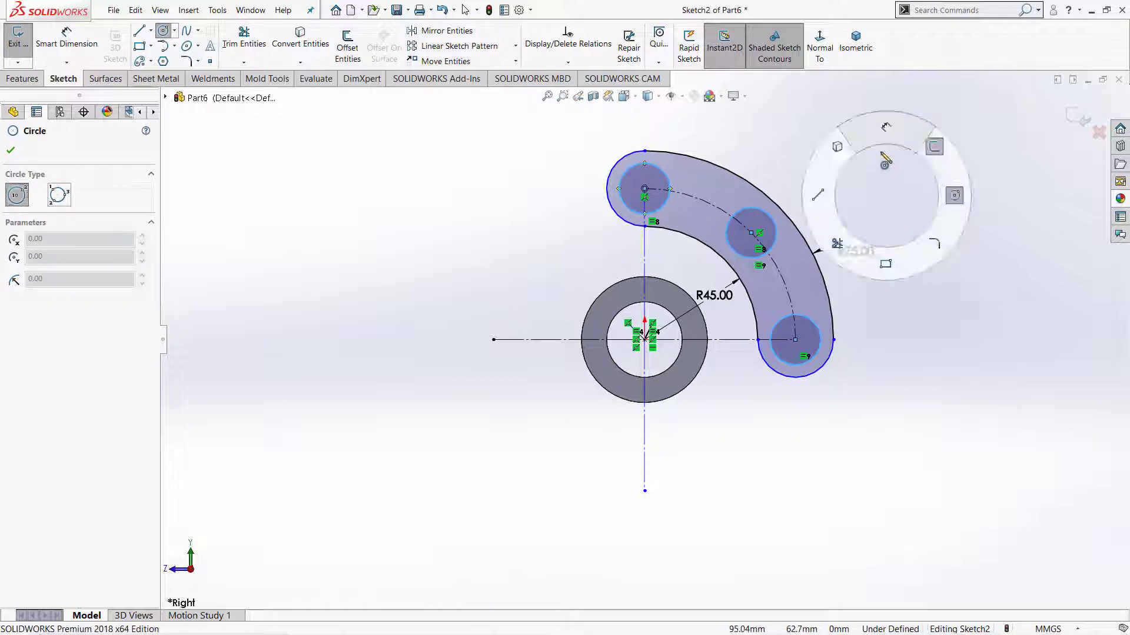
pyautogui.click(669, 180)
pyautogui.click(567, 188)
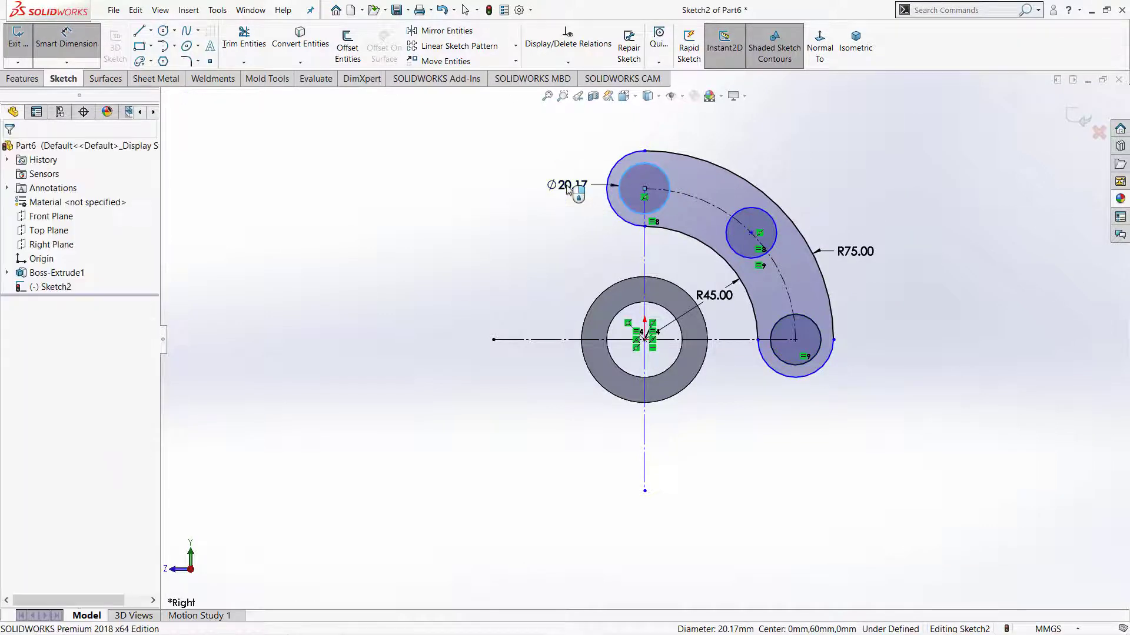
pyautogui.write('15')
pyautogui.press('Return')
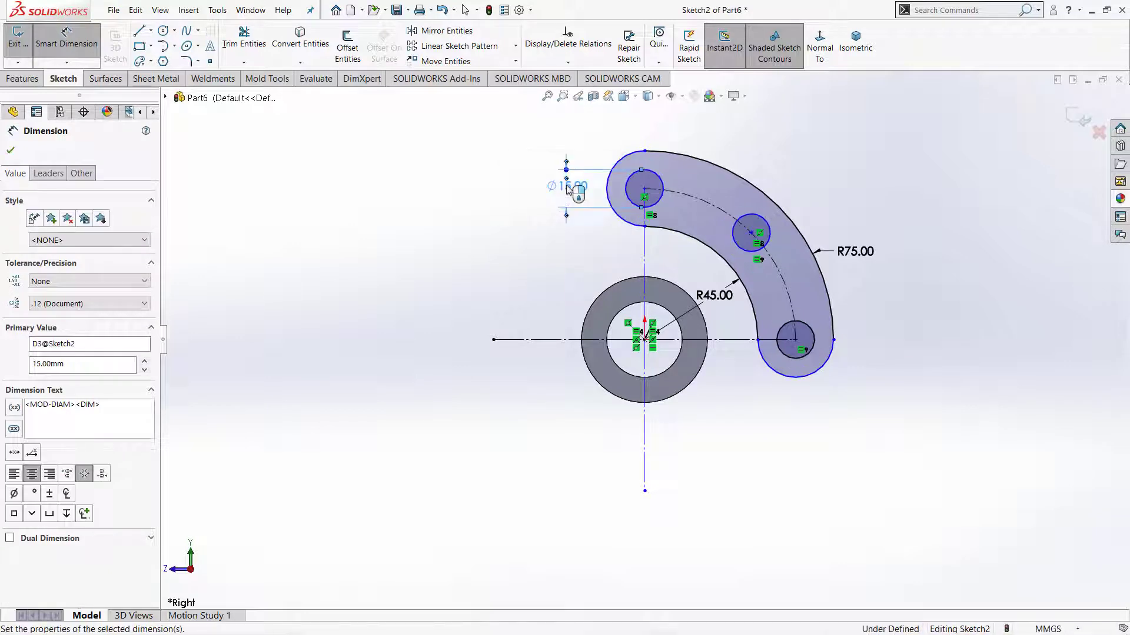
pyautogui.rightClick(537, 219)
pyautogui.click(576, 250)
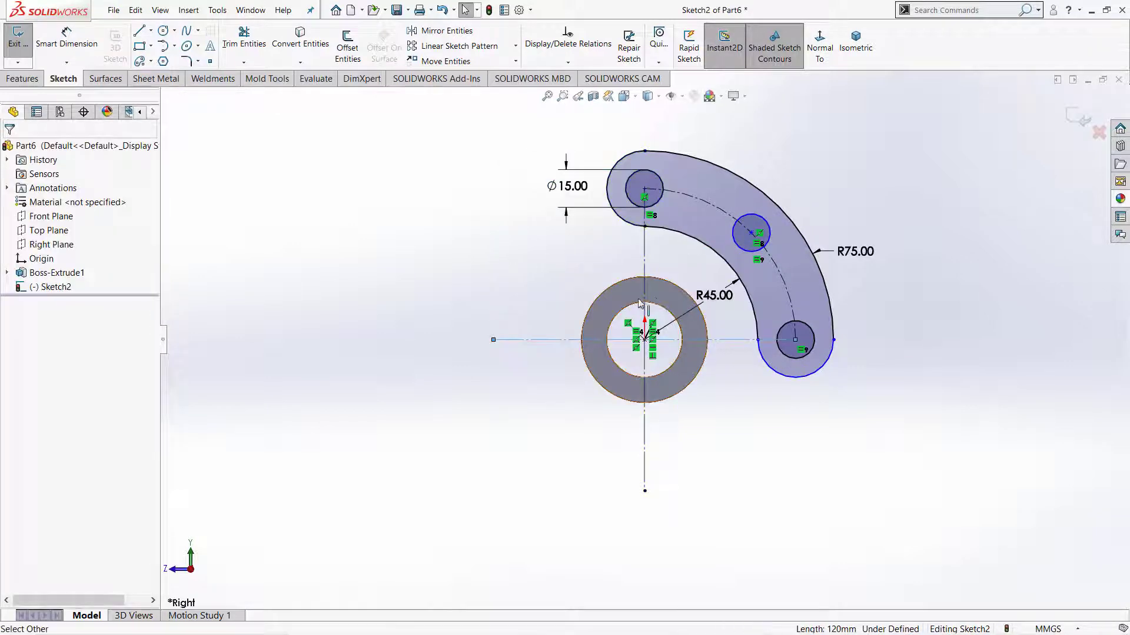
pyautogui.click(559, 340)
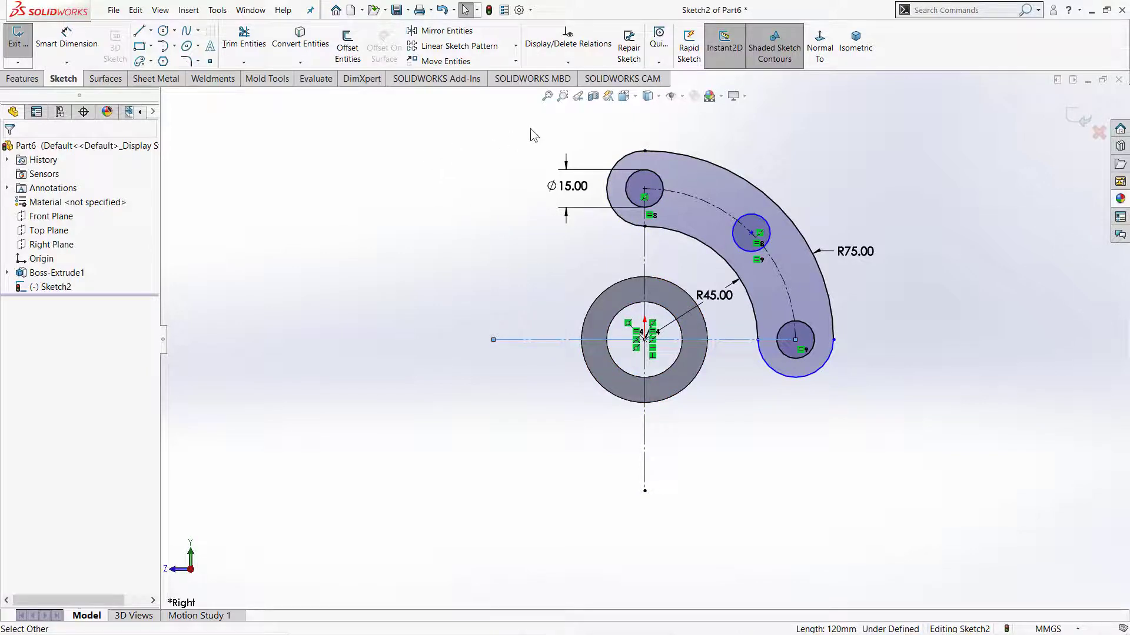
pyautogui.moveTo(531, 128); pyautogui.dragTo(930, 466)
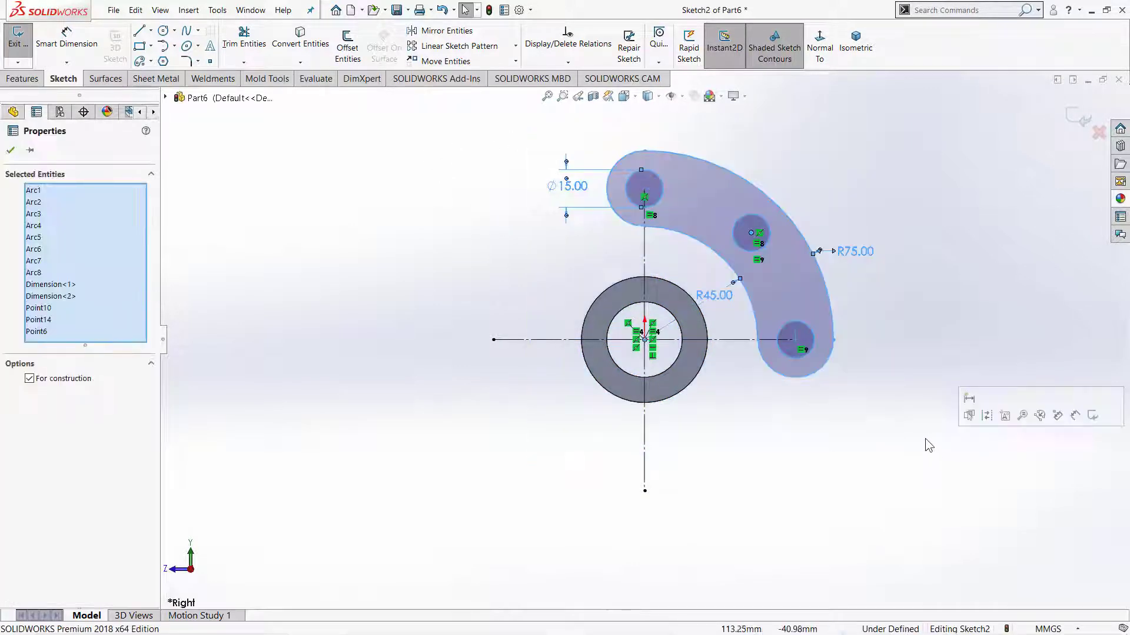
# - Circular-pattern the holed slotted arm into 2 instances around the hub and begin extruding both arms
pyautogui.click(516, 46)
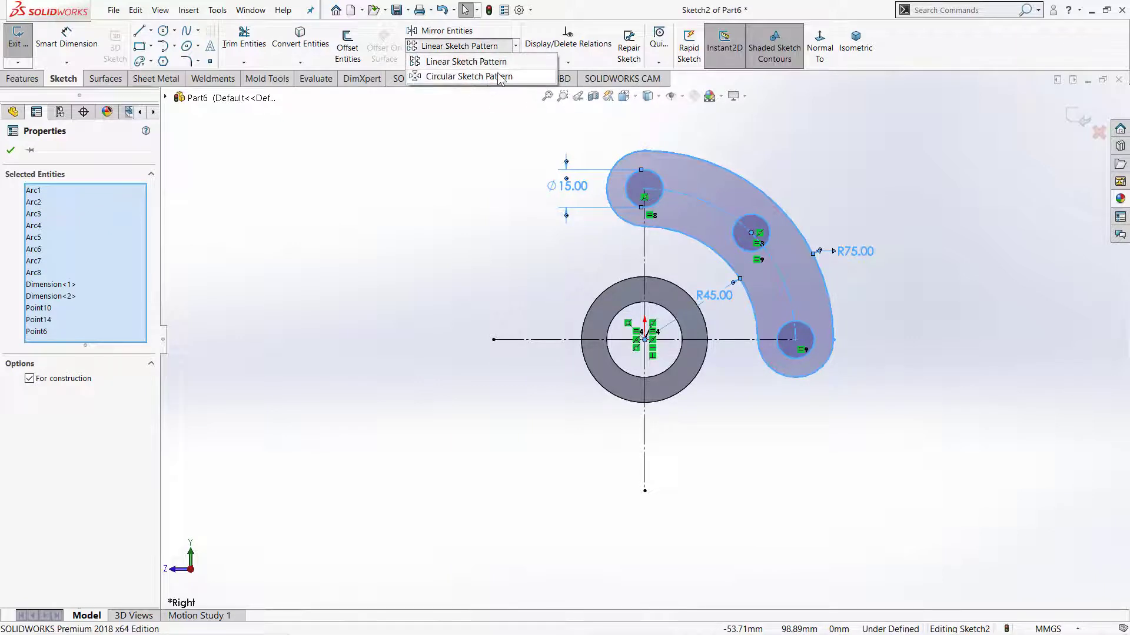
pyautogui.click(500, 76)
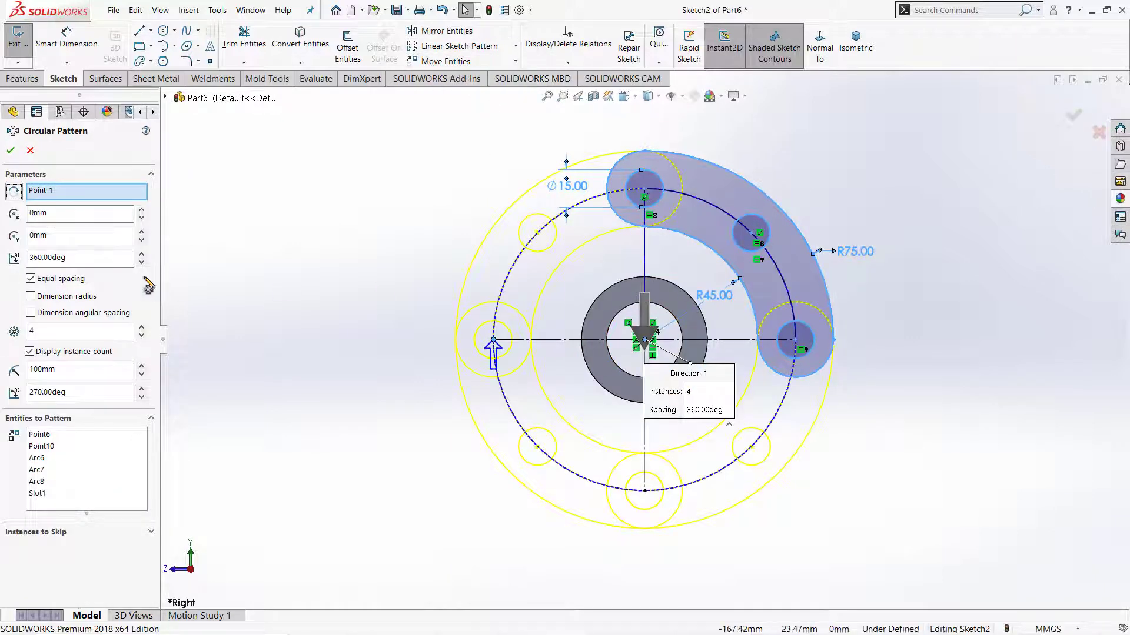
pyautogui.click(141, 336)
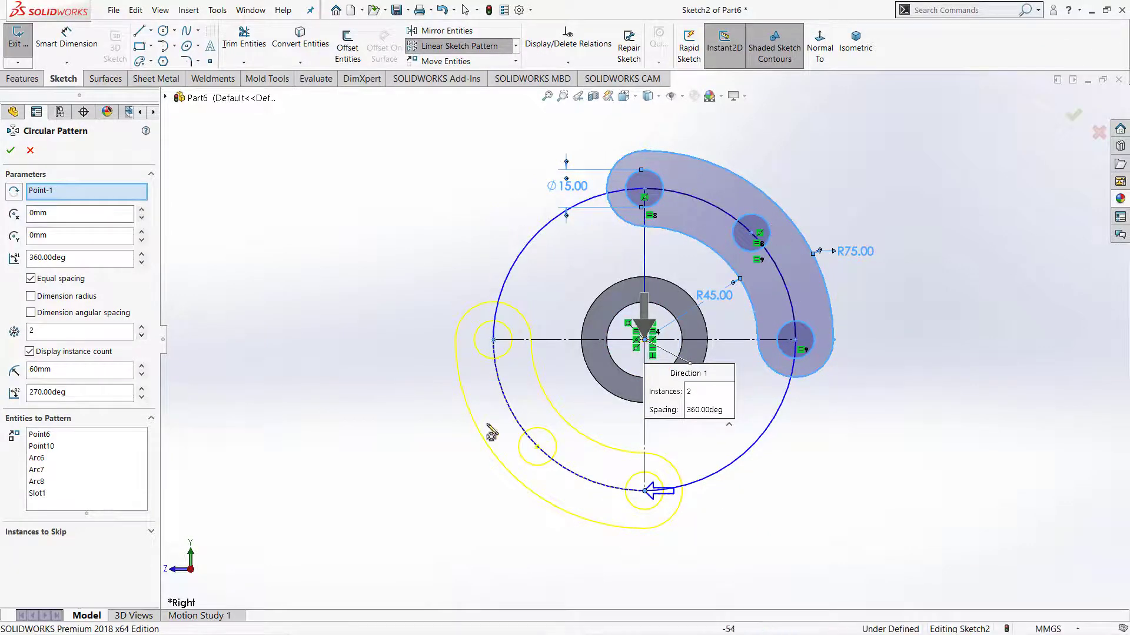
pyautogui.click(12, 151)
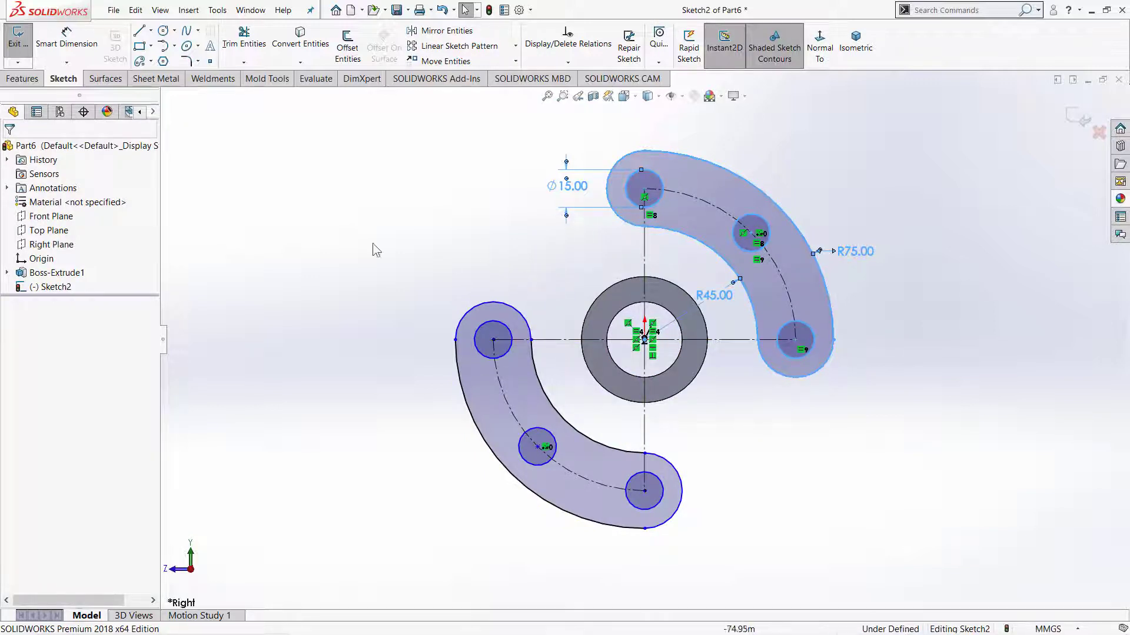
pyautogui.click(22, 78)
pyautogui.click(27, 50)
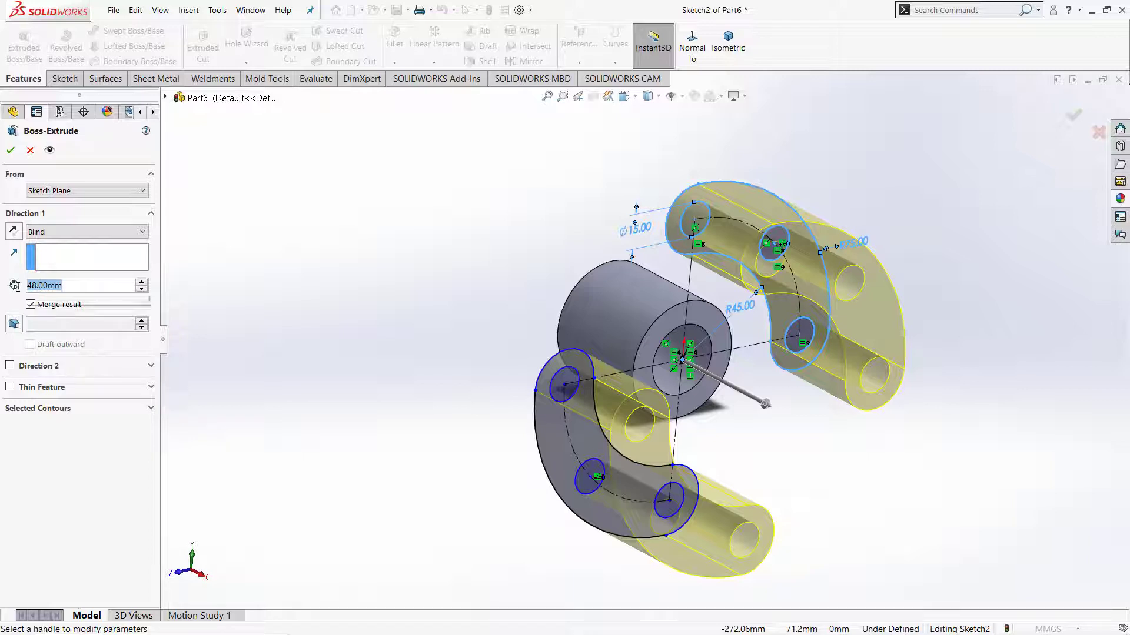
# - Extrude both slotted arms 20 mm in the reversed direction, creating Boss-Extrude2
pyautogui.write('20')
pyautogui.press('Return')
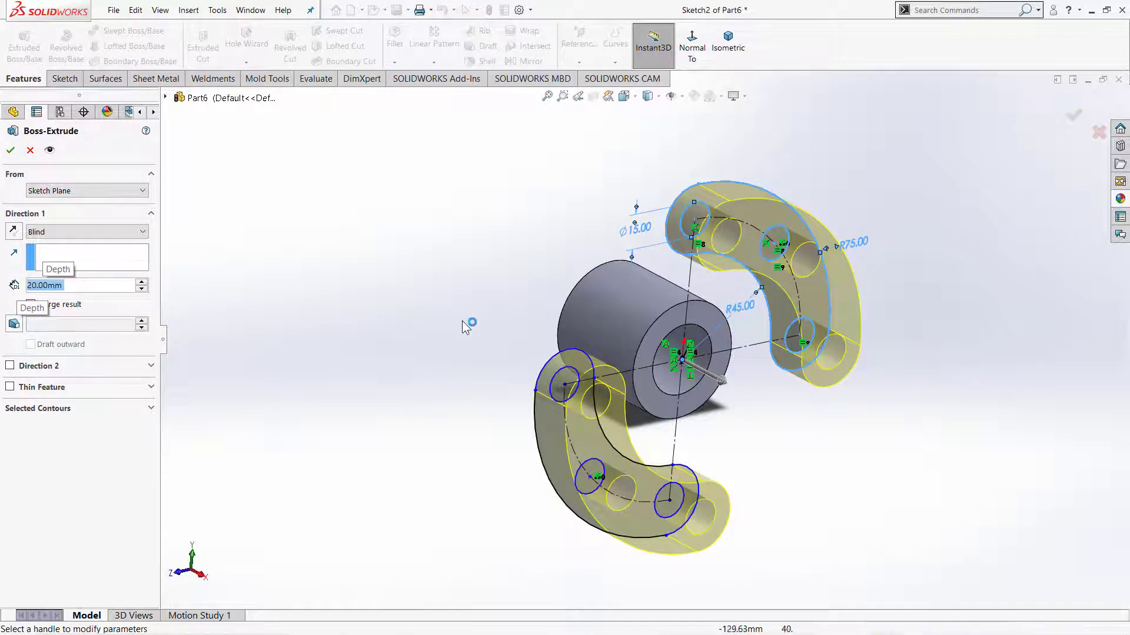
pyautogui.moveTo(512, 321); pyautogui.dragTo(534, 342, button='middle')
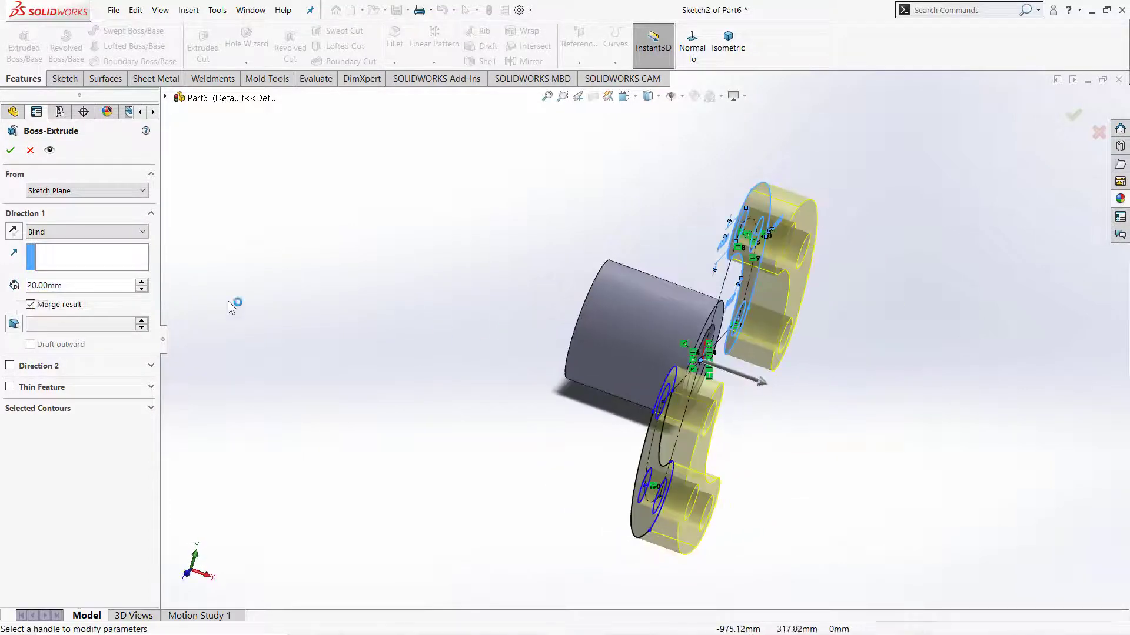
pyautogui.click(13, 233)
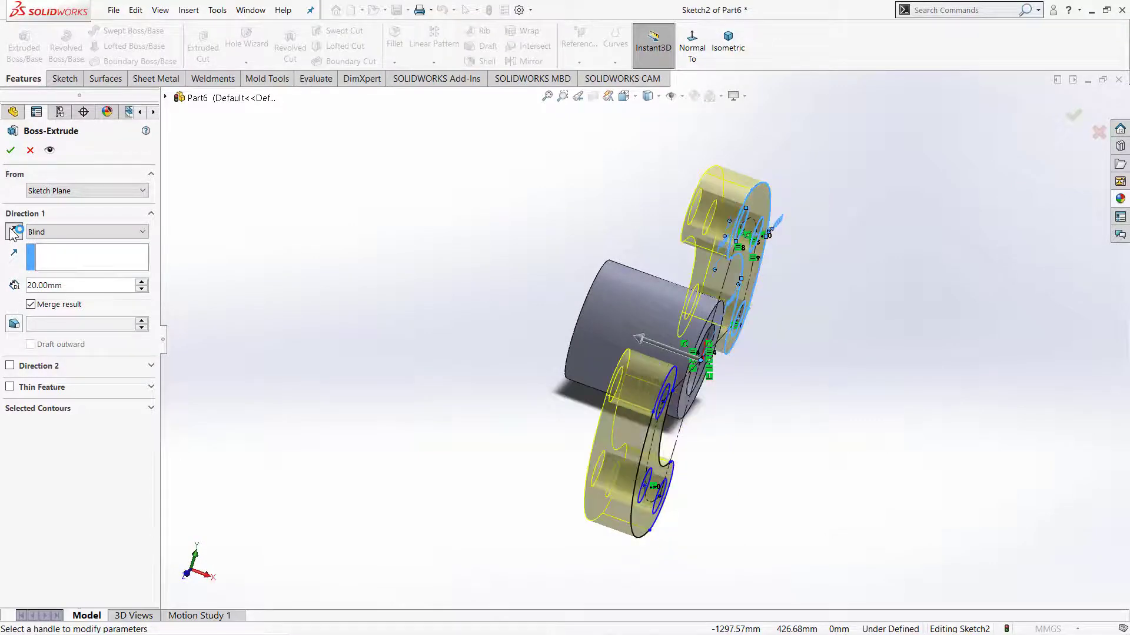
pyautogui.click(7, 152)
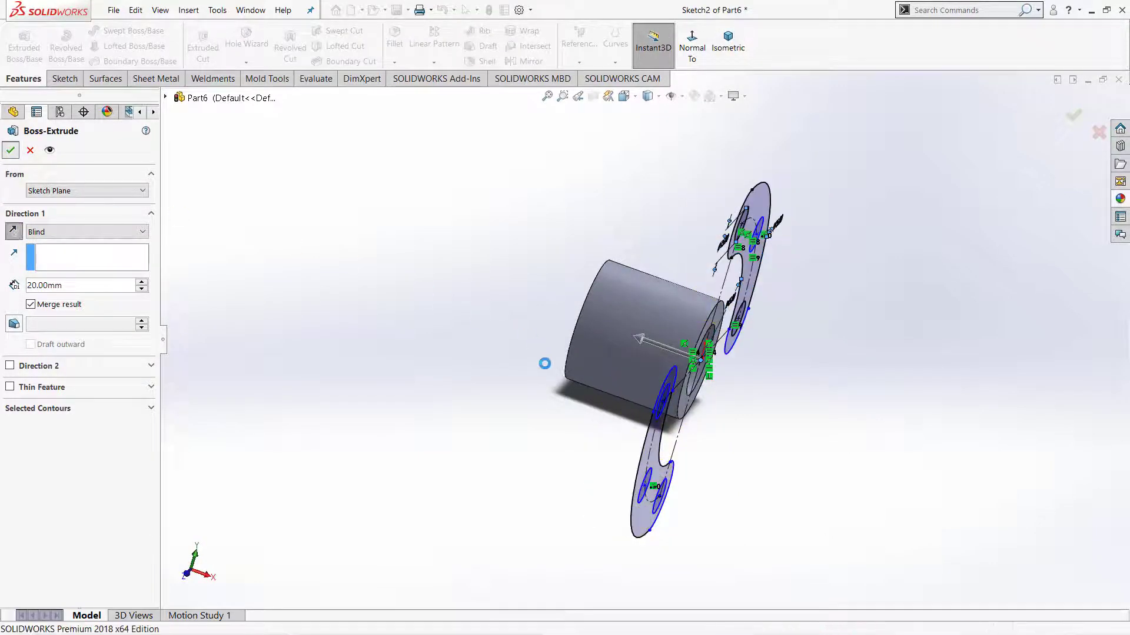
pyautogui.moveTo(523, 388)
pyautogui.mouseDown(button='middle')
pyautogui.moveTo(489, 315)
pyautogui.moveTo(449, 330)
pyautogui.moveTo(418, 297)
pyautogui.mouseUp(button='middle')
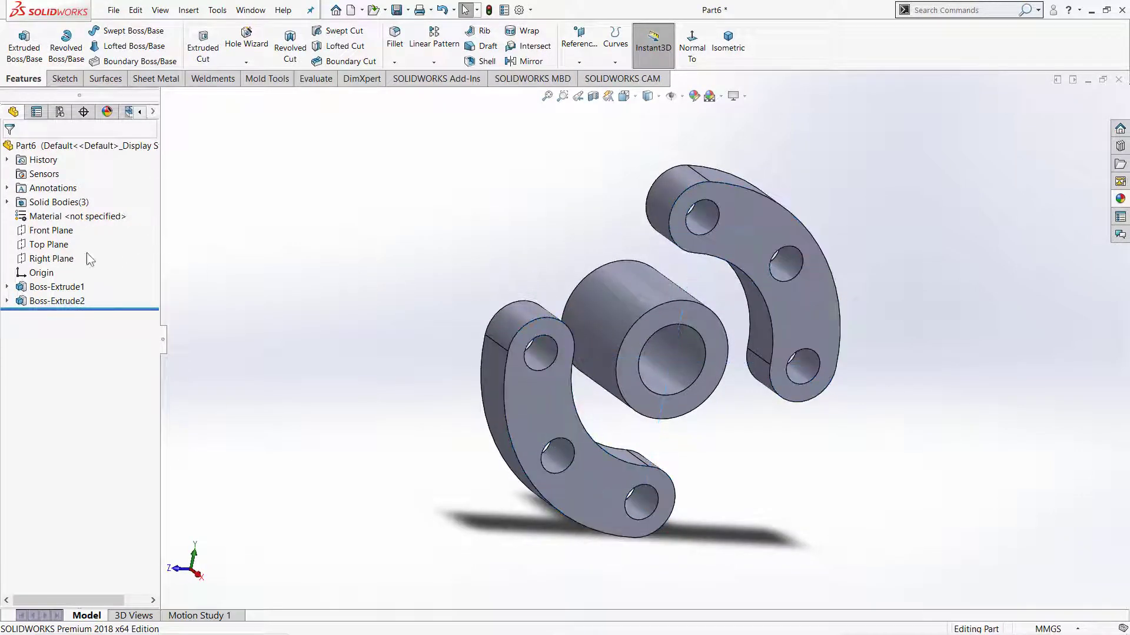
# - Start a sketch on Right Plane with a vertical centerline between the upper and lower hole centres
pyautogui.click(67, 254)
pyautogui.click(71, 235)
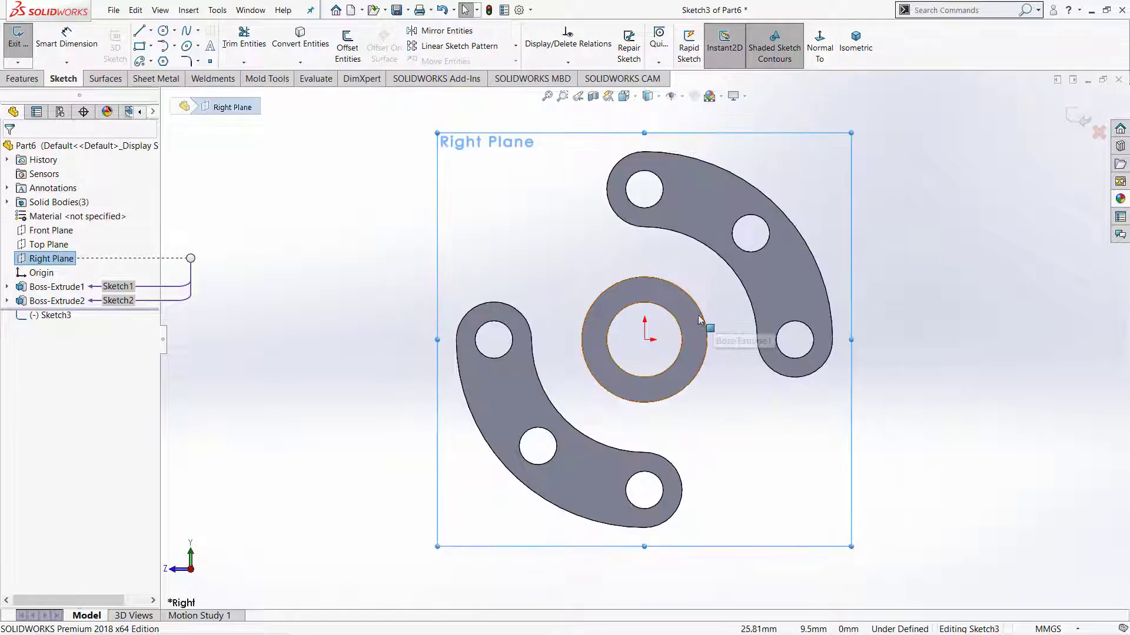
pyautogui.click(152, 33)
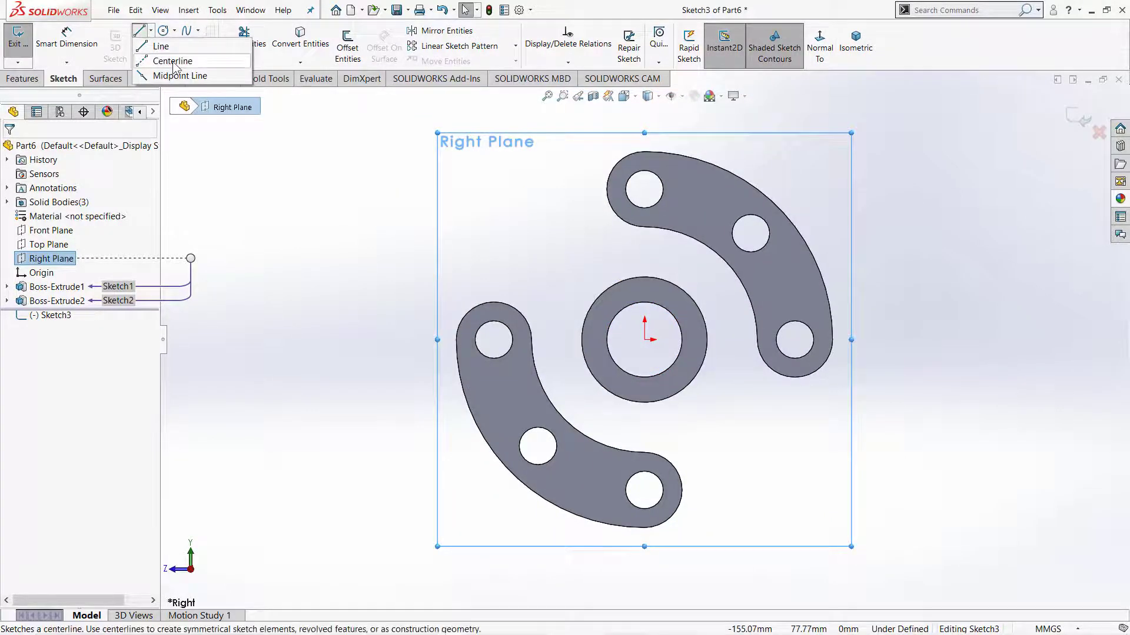
pyautogui.click(167, 59)
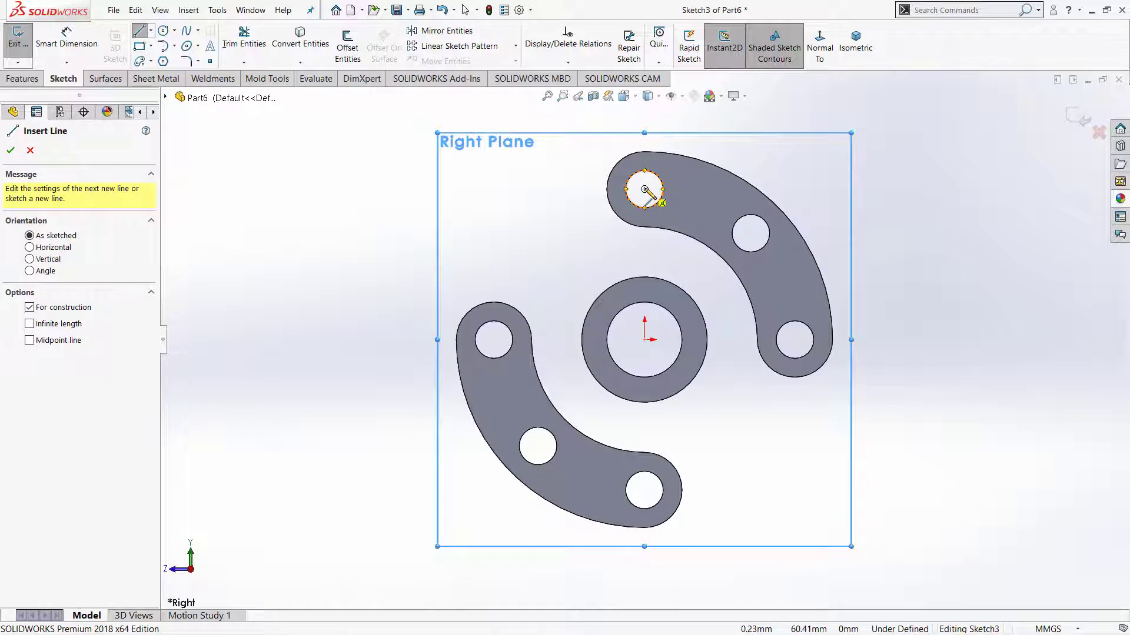
pyautogui.click(645, 190)
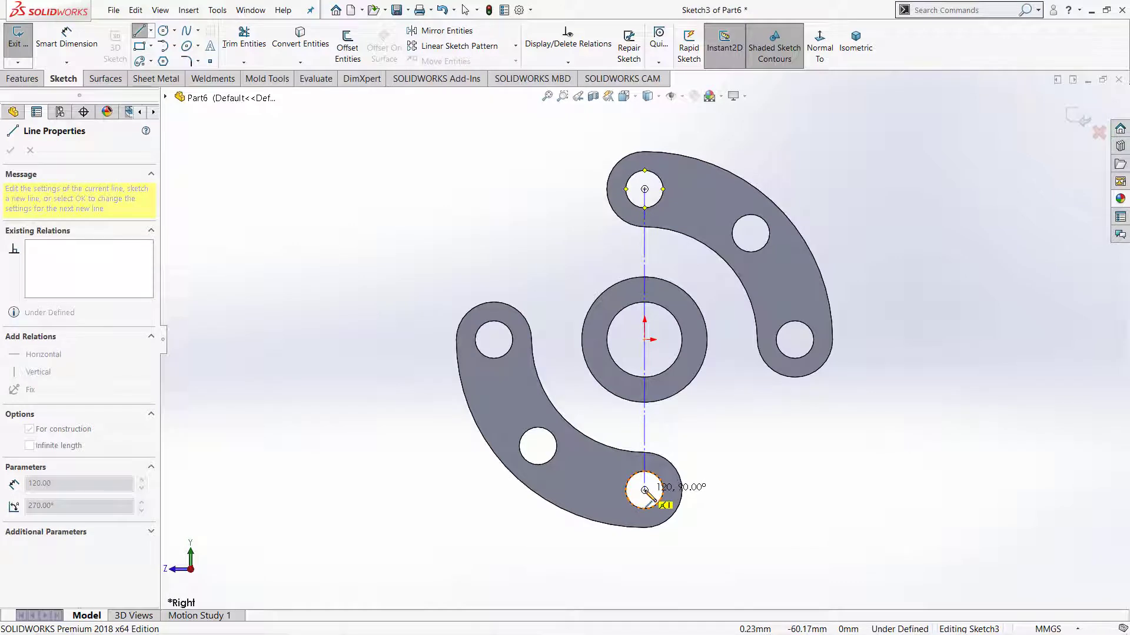
pyautogui.click(645, 490)
pyautogui.rightClick(757, 436)
pyautogui.click(759, 438)
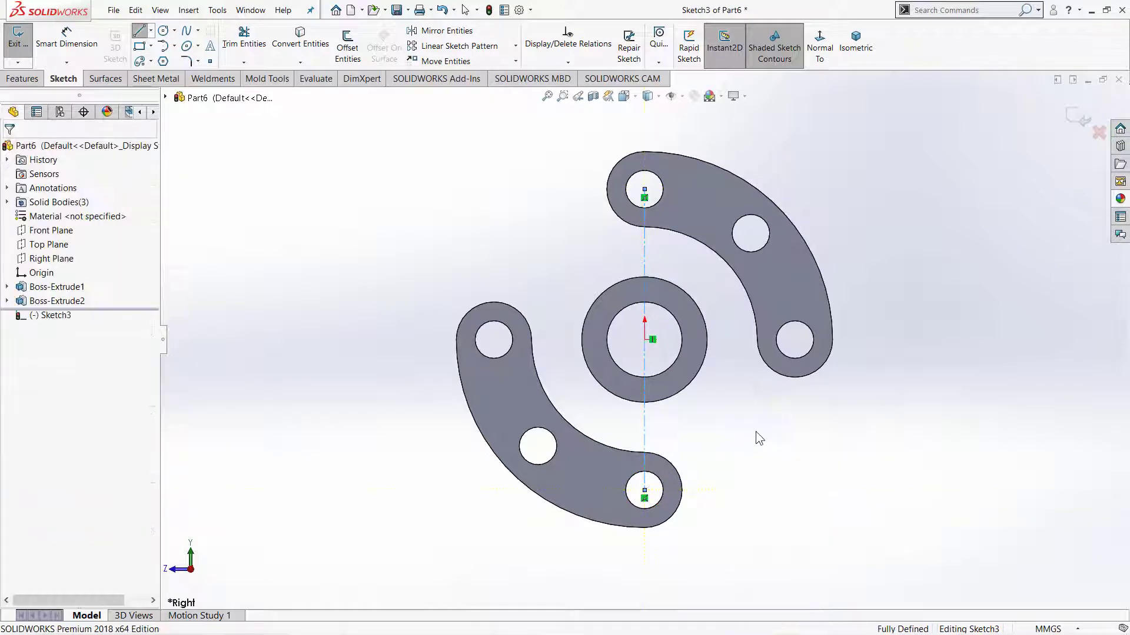
# - Draw two vertical lines bridging the upper and lower arms, then select the lower arm's curved edges
pyautogui.press('l')
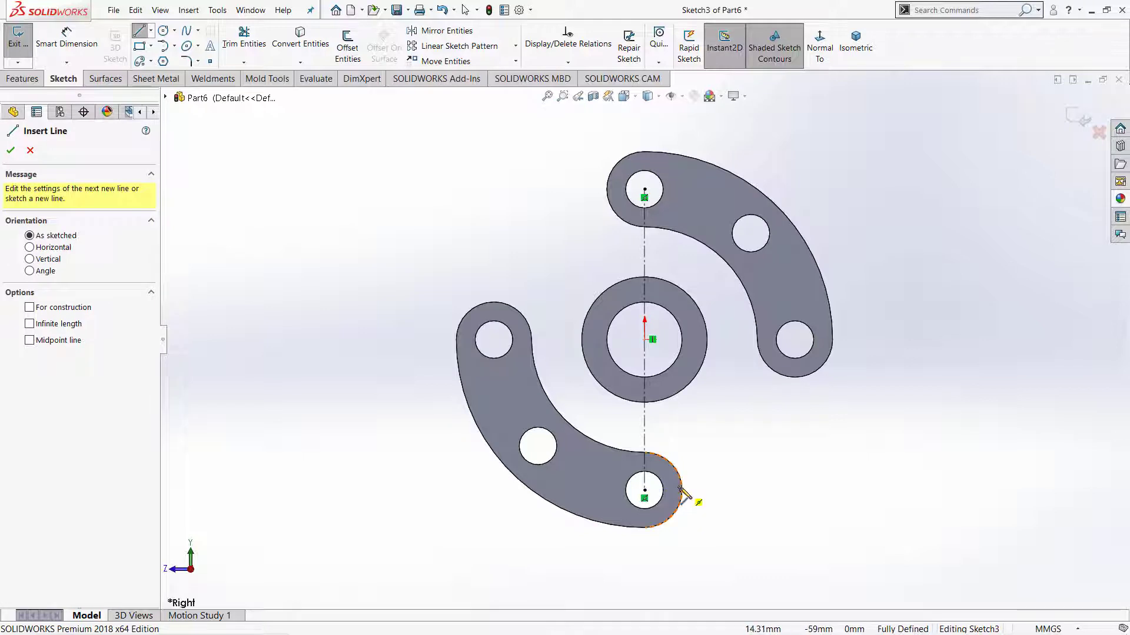
pyautogui.click(682, 490)
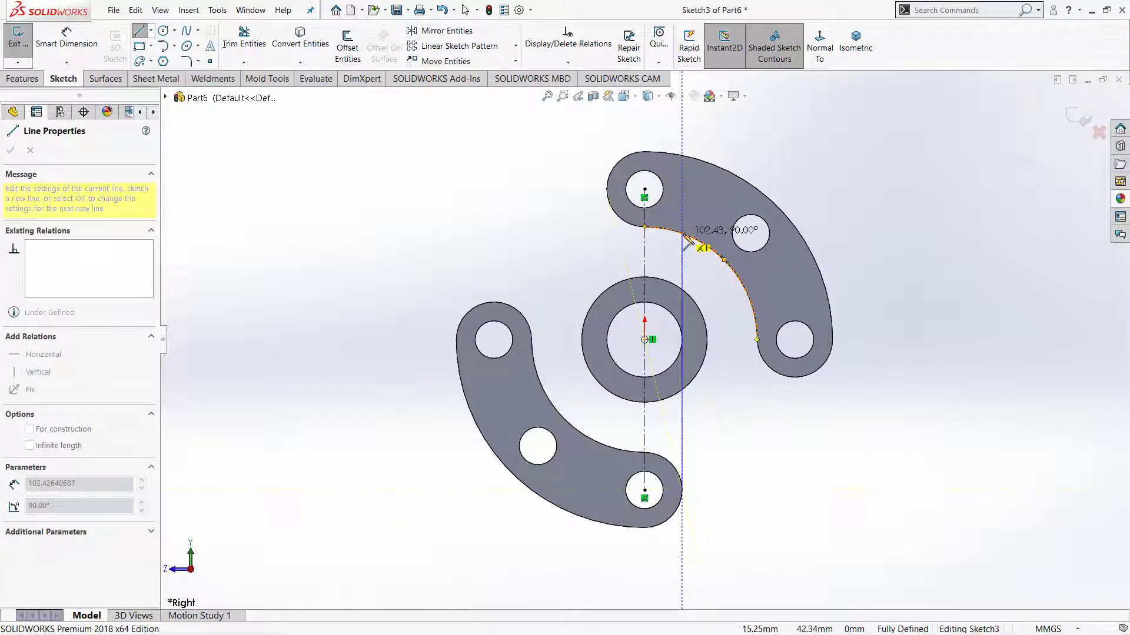
pyautogui.click(683, 227)
pyautogui.press('Escape')
pyautogui.press('Escape')
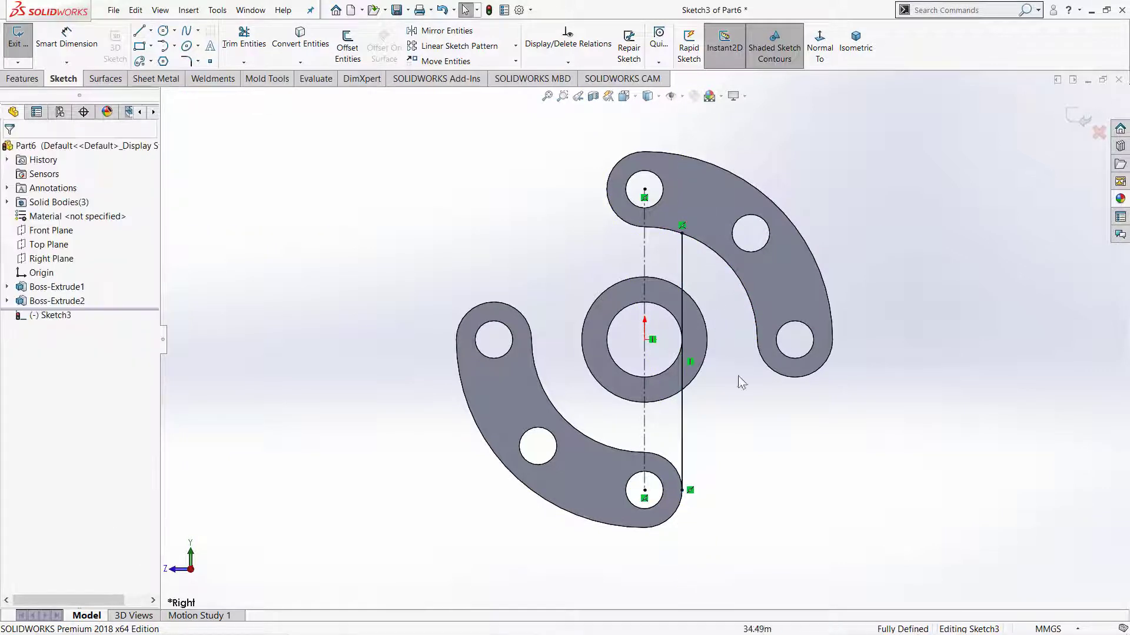
pyautogui.moveTo(782, 413); pyautogui.dragTo(724, 407, button='right')
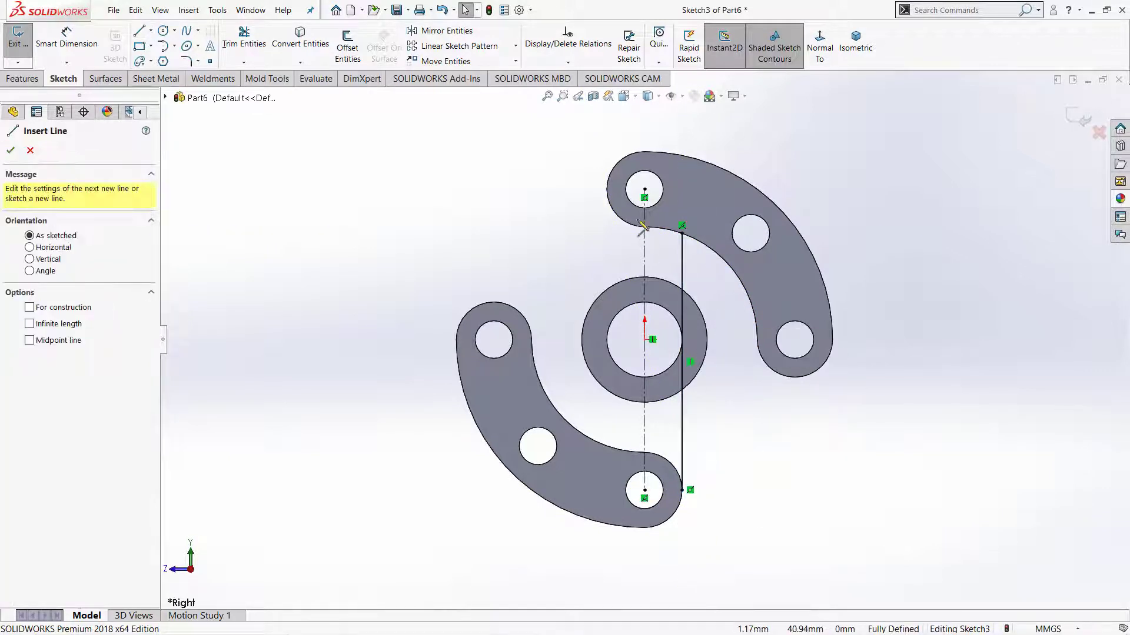
pyautogui.click(607, 189)
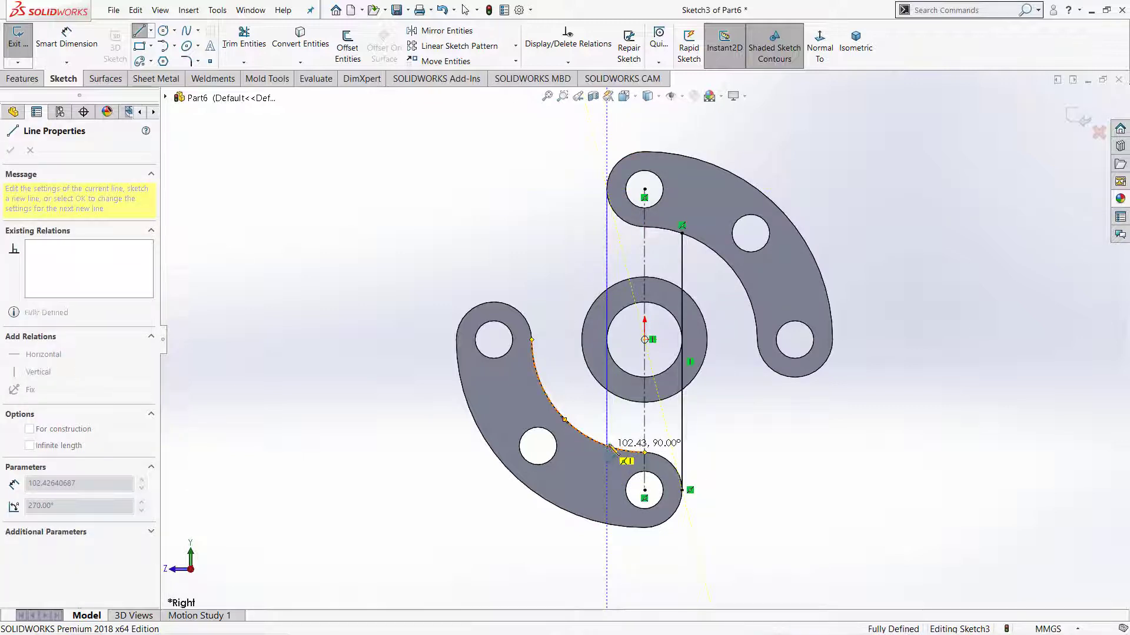
pyautogui.click(607, 446)
pyautogui.press('Escape')
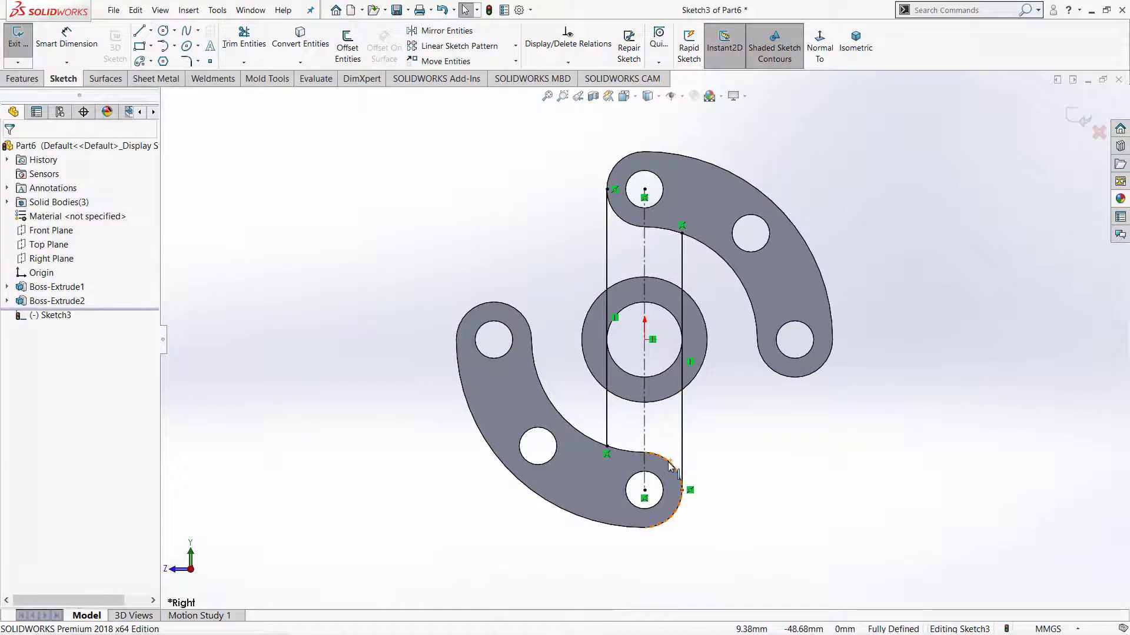
pyautogui.click(669, 466)
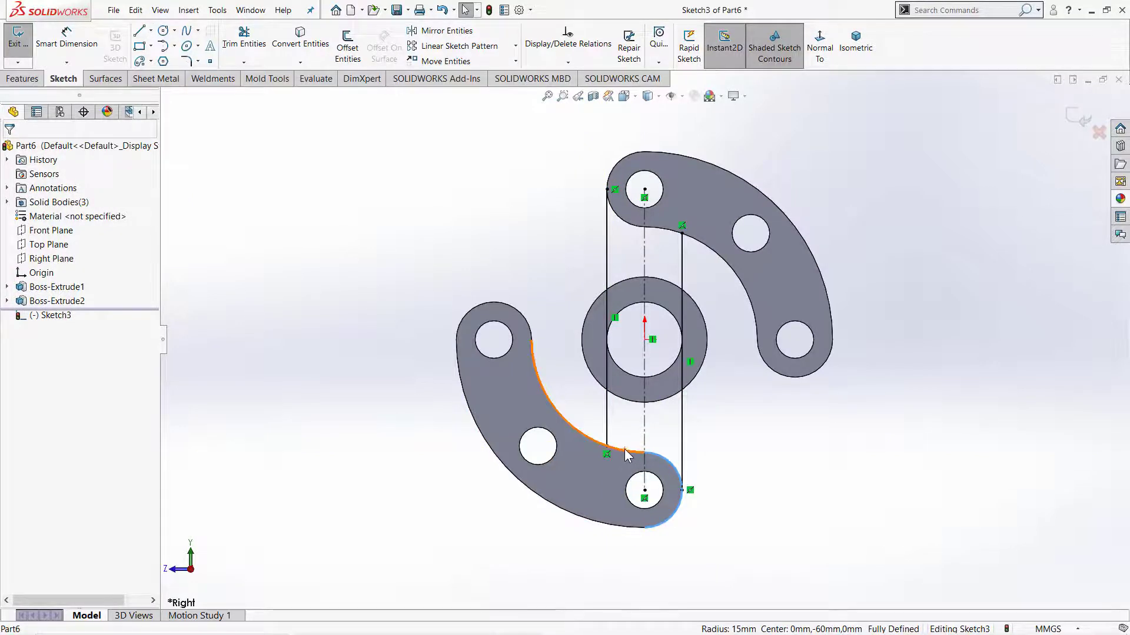
pyautogui.keyDown('ctrl'); pyautogui.click(627, 454); pyautogui.keyUp('ctrl')
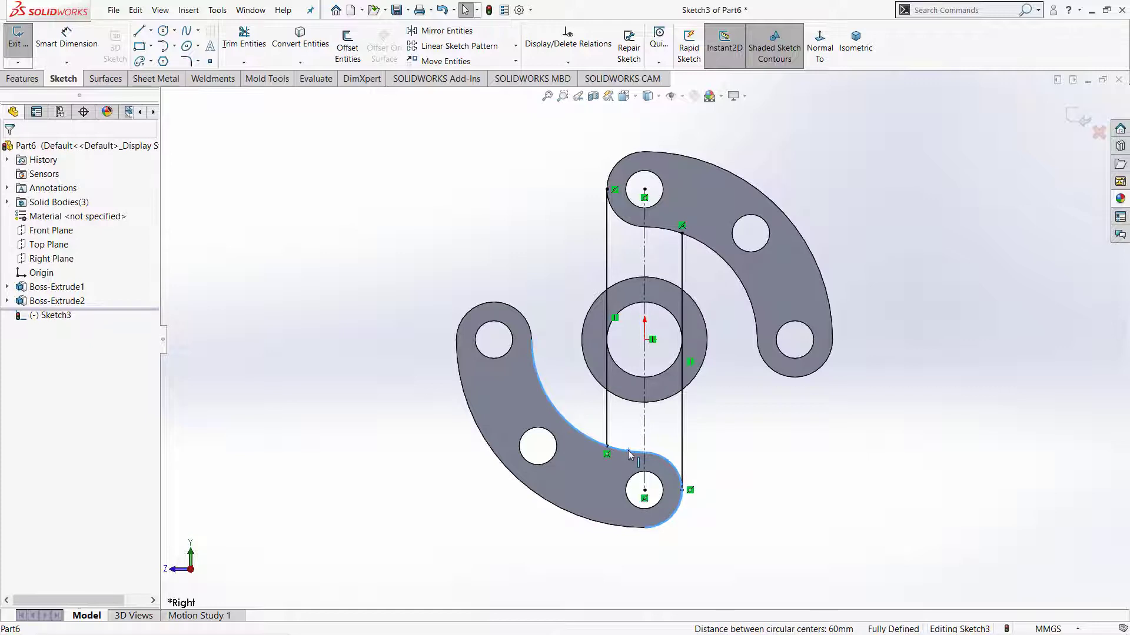
# - Convert the lower arm edges, hub circle and both inner arm arcs into Sketch3 geometry
pyautogui.click(310, 40)
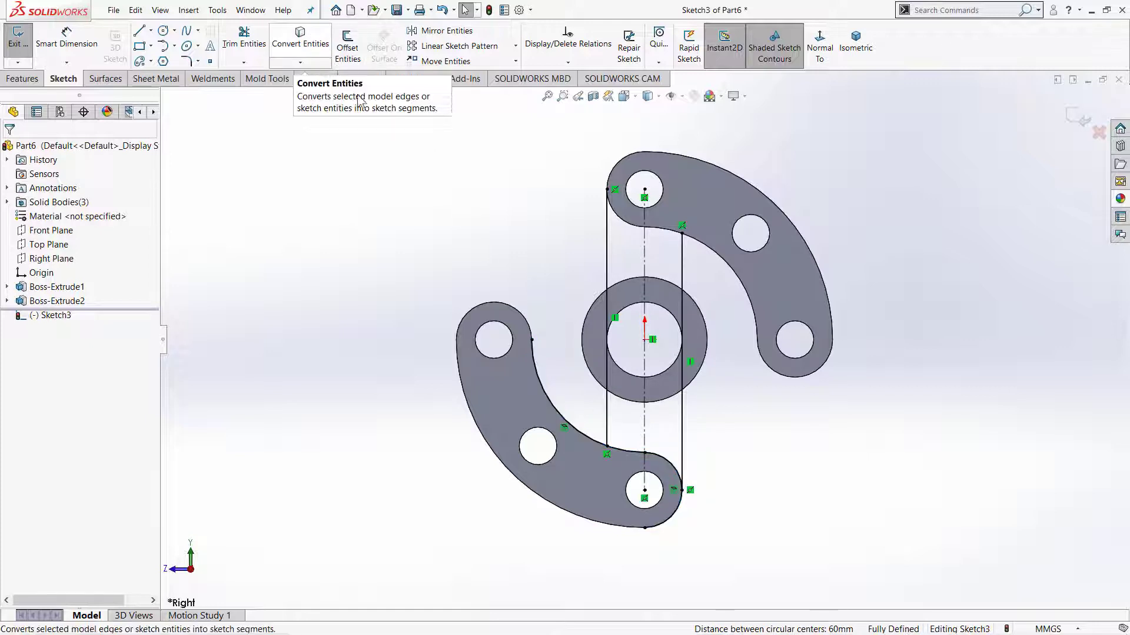
pyautogui.click(628, 403)
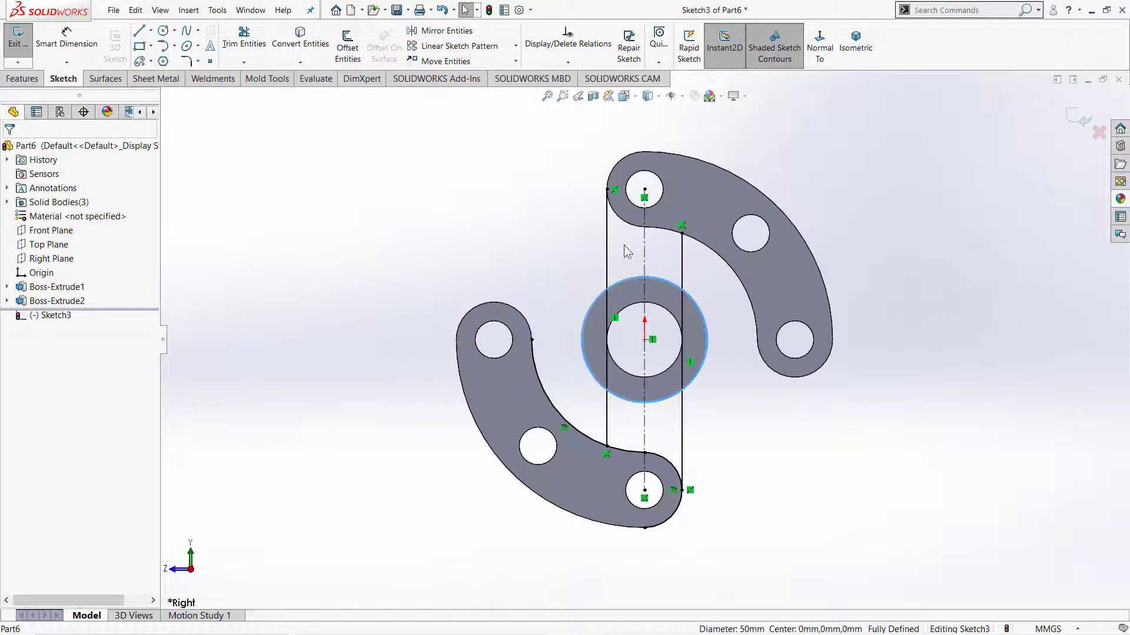
pyautogui.keyDown('ctrl'); pyautogui.click(637, 229); pyautogui.keyUp('ctrl')
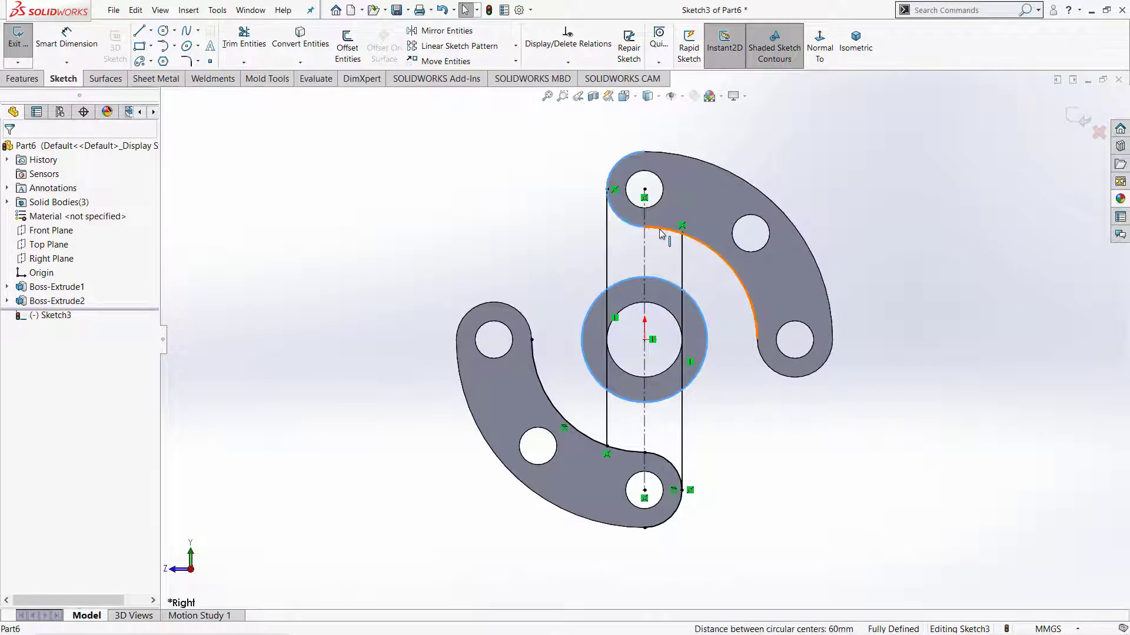
pyautogui.keyDown('ctrl'); pyautogui.click(659, 229); pyautogui.keyUp('ctrl')
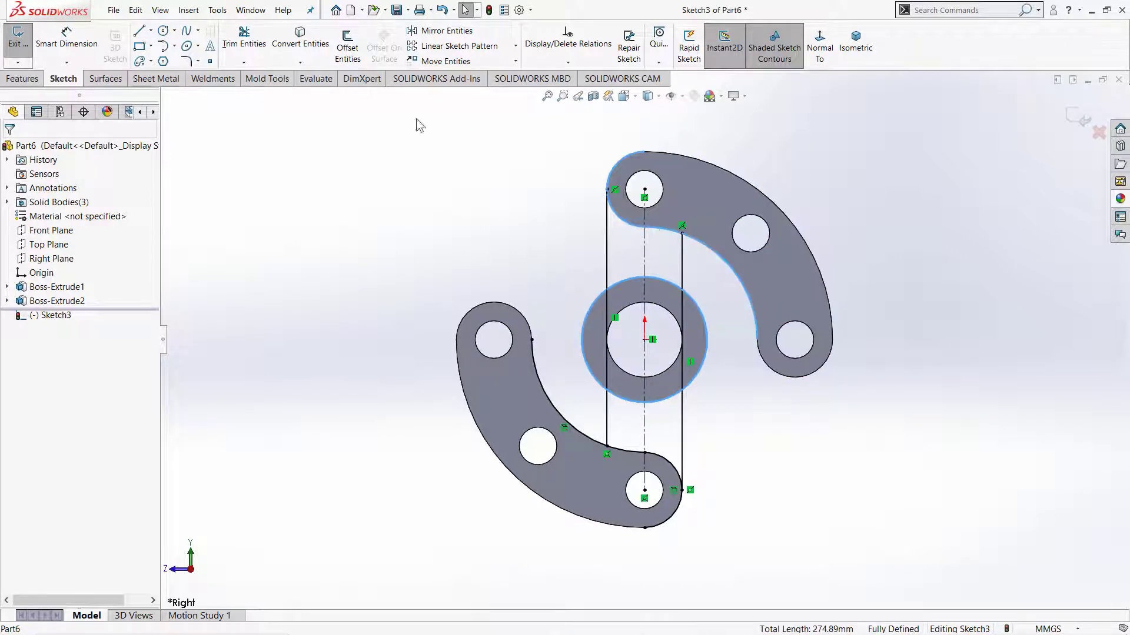
pyautogui.click(303, 40)
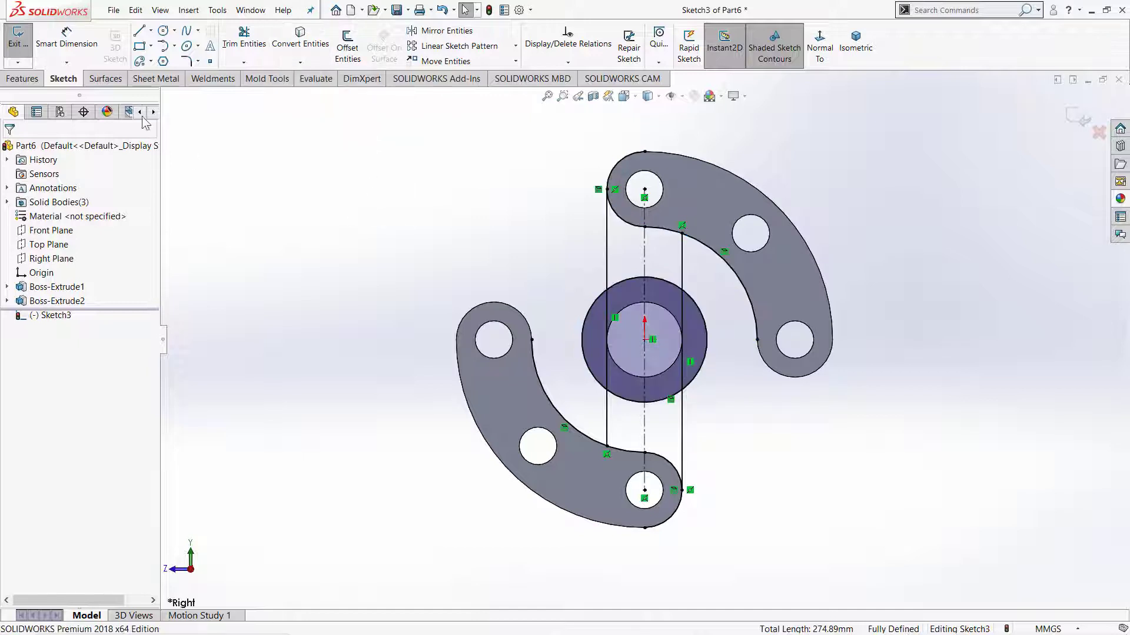
pyautogui.click(244, 41)
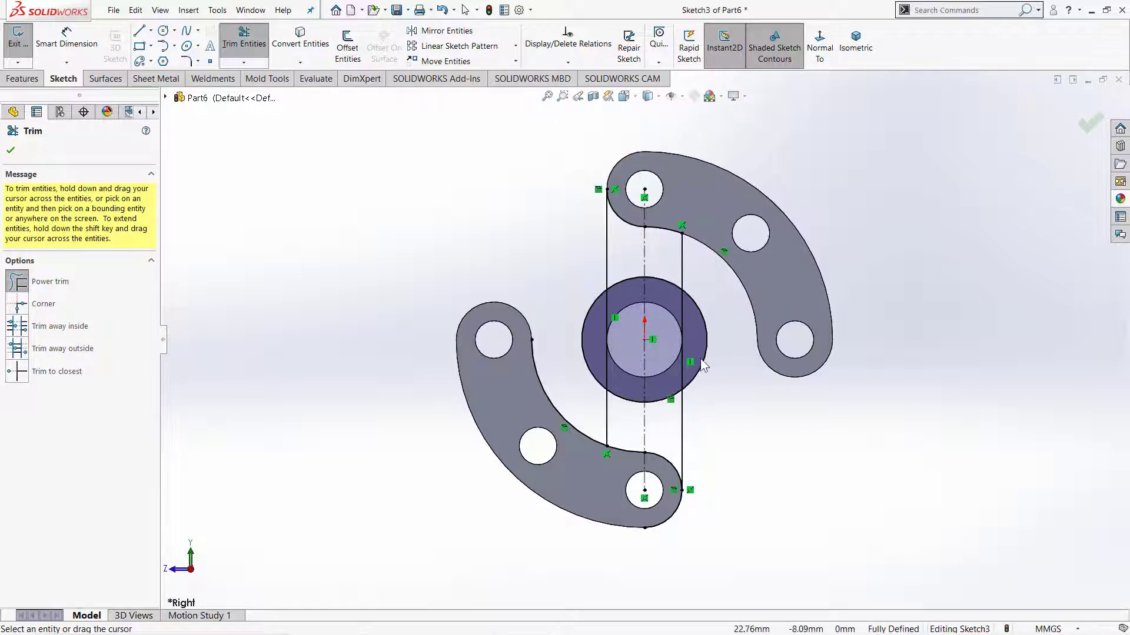
# - Power-trim the vertical line segments inside the hub ring, then exit Trim
pyautogui.moveTo(710, 383)
pyautogui.mouseDown()
pyautogui.moveTo(671, 355)
pyautogui.moveTo(674, 334)
pyautogui.mouseUp()
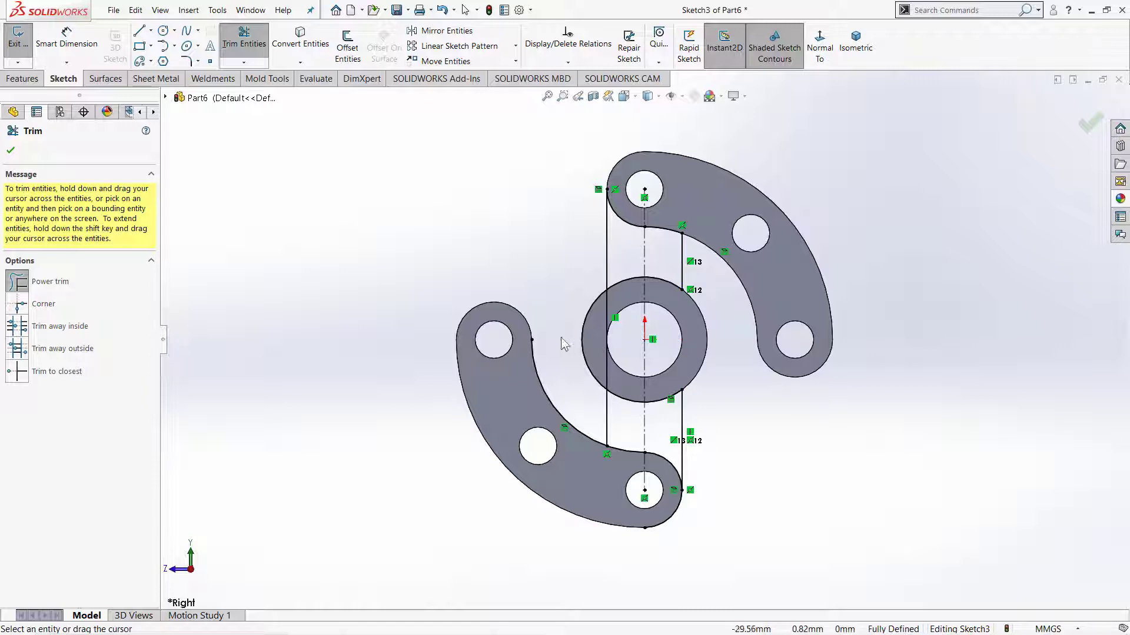
pyautogui.moveTo(563, 343); pyautogui.dragTo(628, 354)
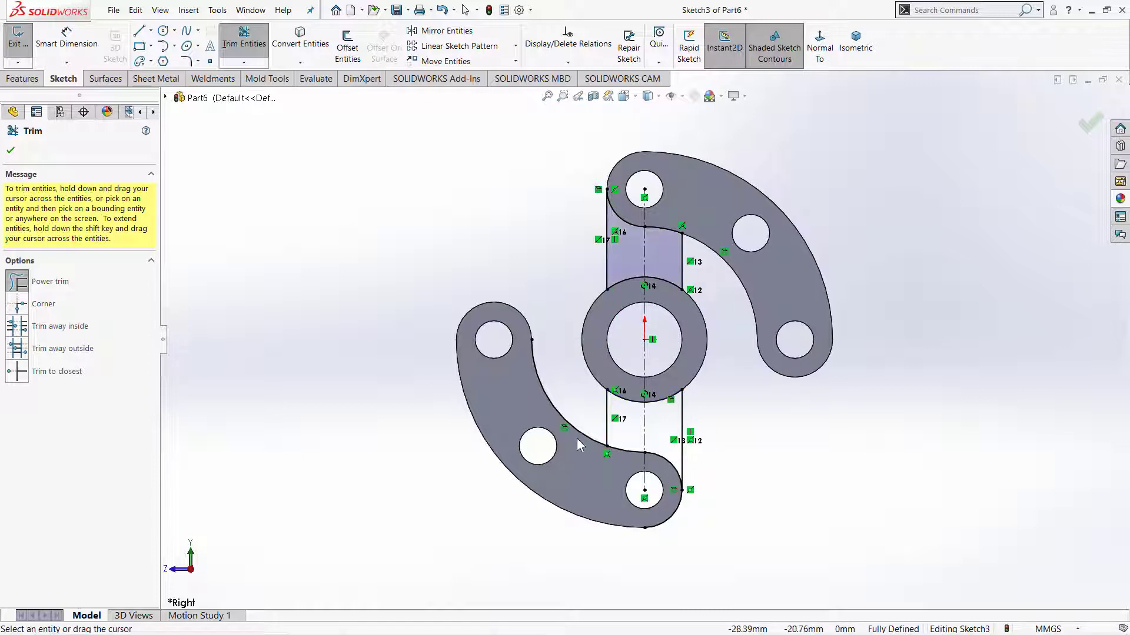
pyautogui.moveTo(582, 457); pyautogui.dragTo(637, 514)
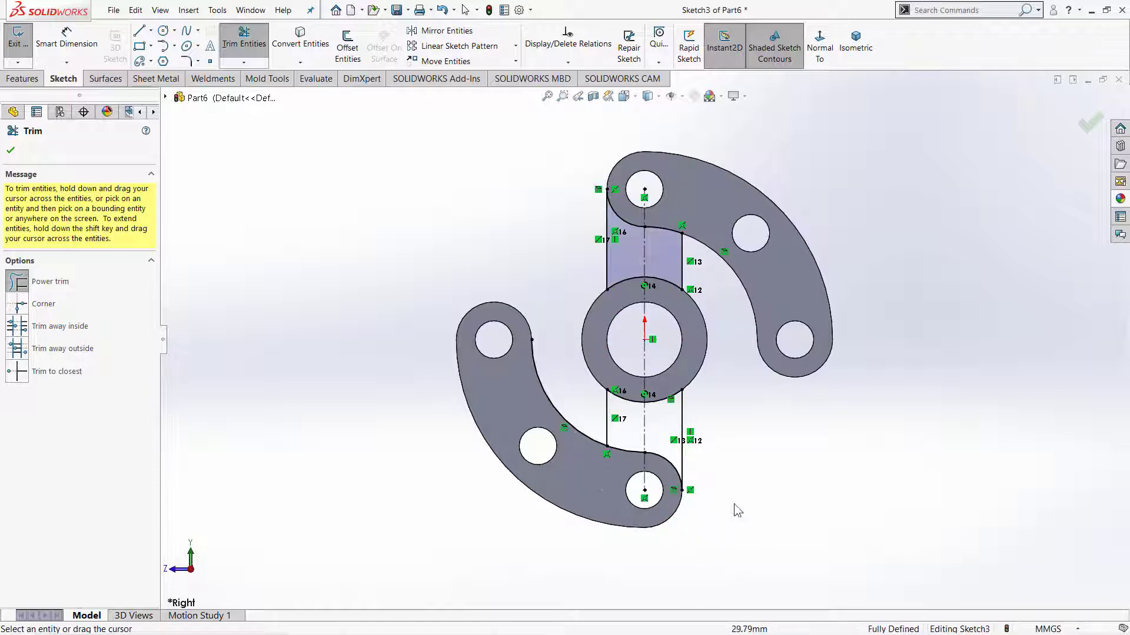
pyautogui.rightClick(748, 452)
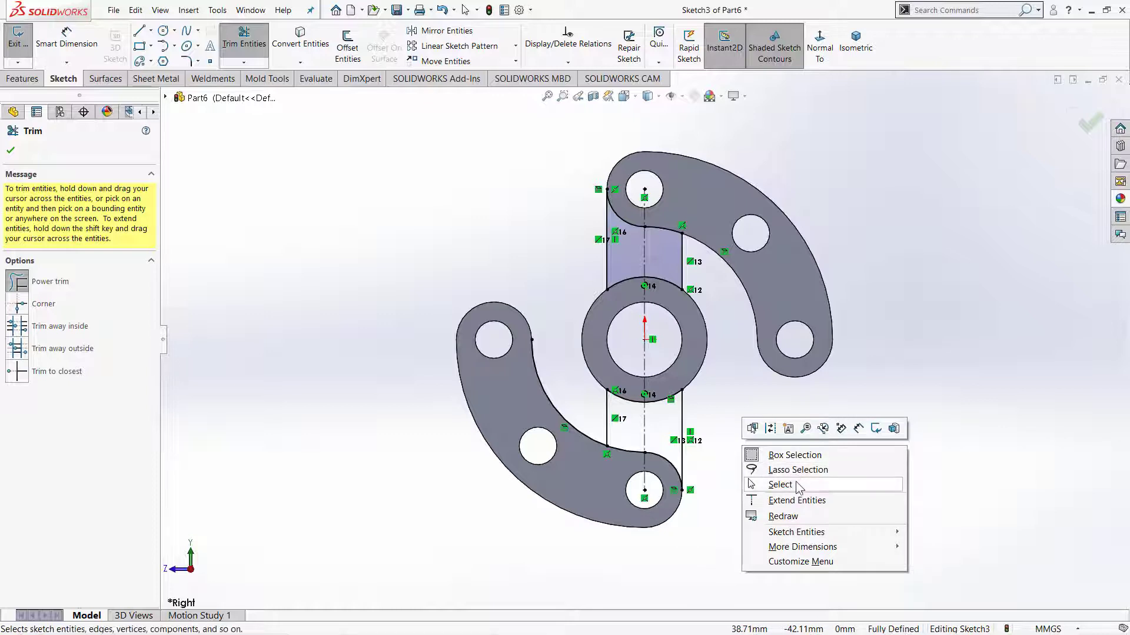
pyautogui.click(780, 485)
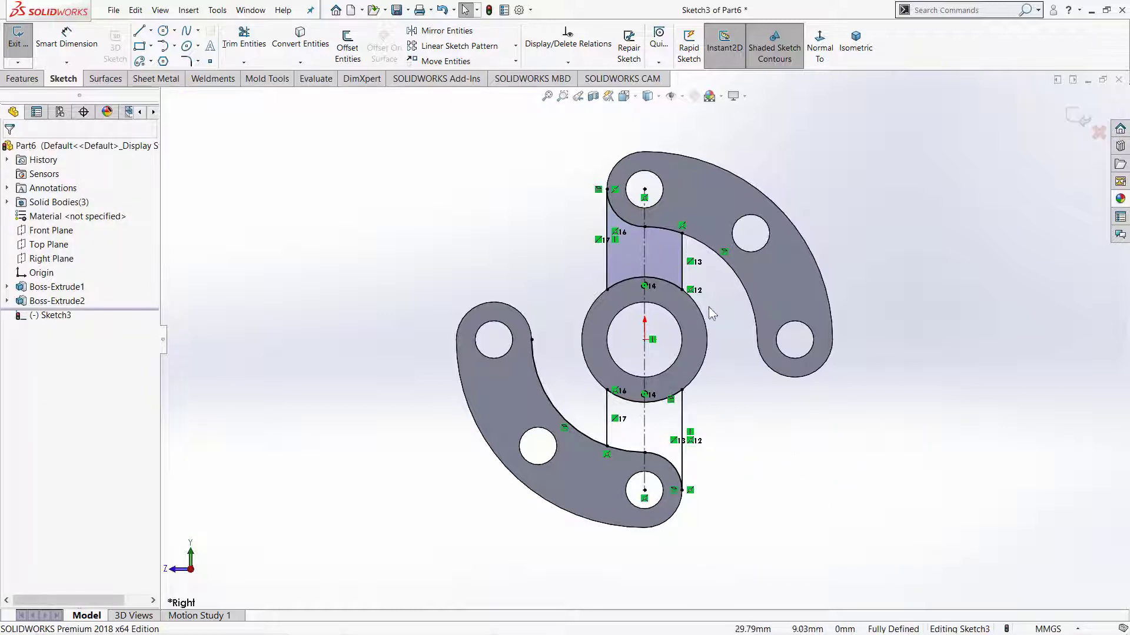
# - Select the four bridge regions for a boss extrusion 15 mm deep, reversed direction
pyautogui.click(33, 80)
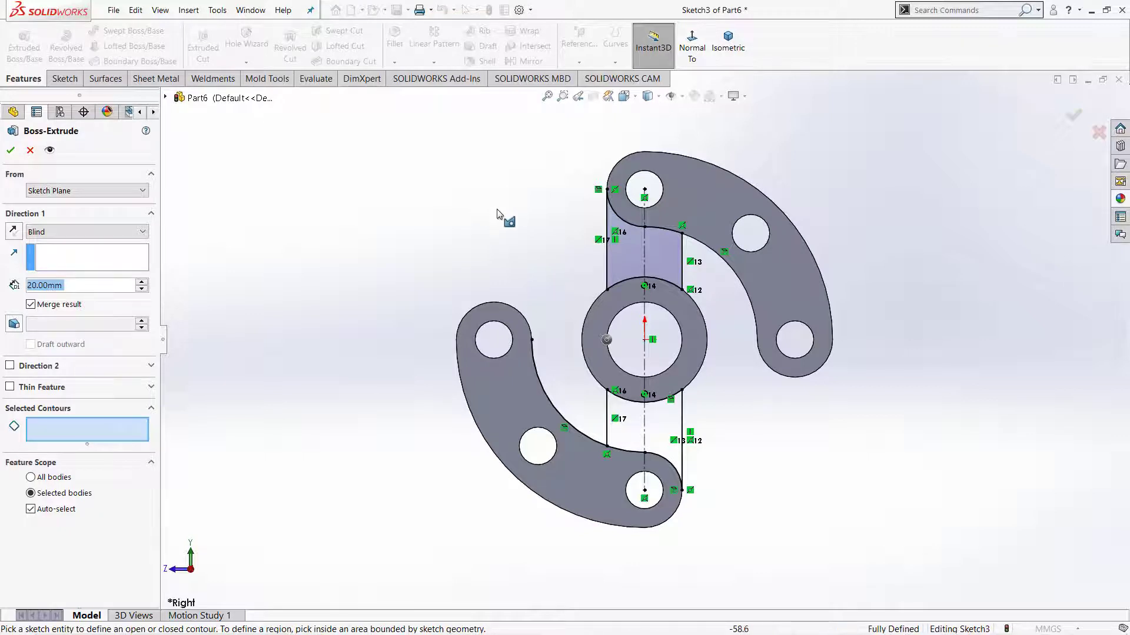
pyautogui.moveTo(441, 235); pyautogui.dragTo(512, 309, button='middle')
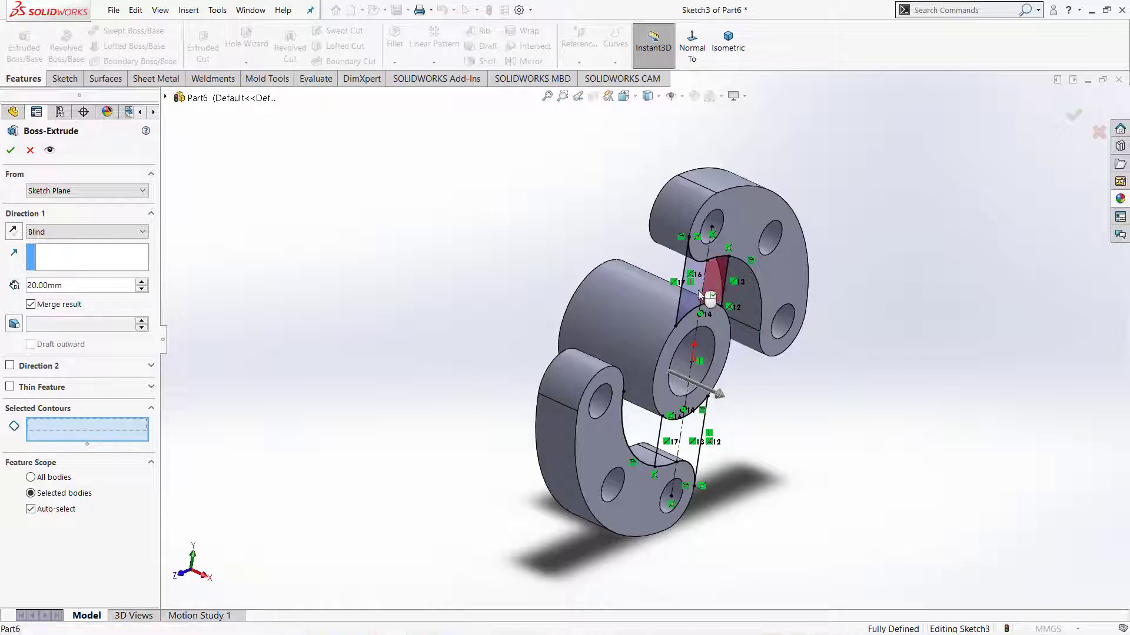
pyautogui.click(719, 282)
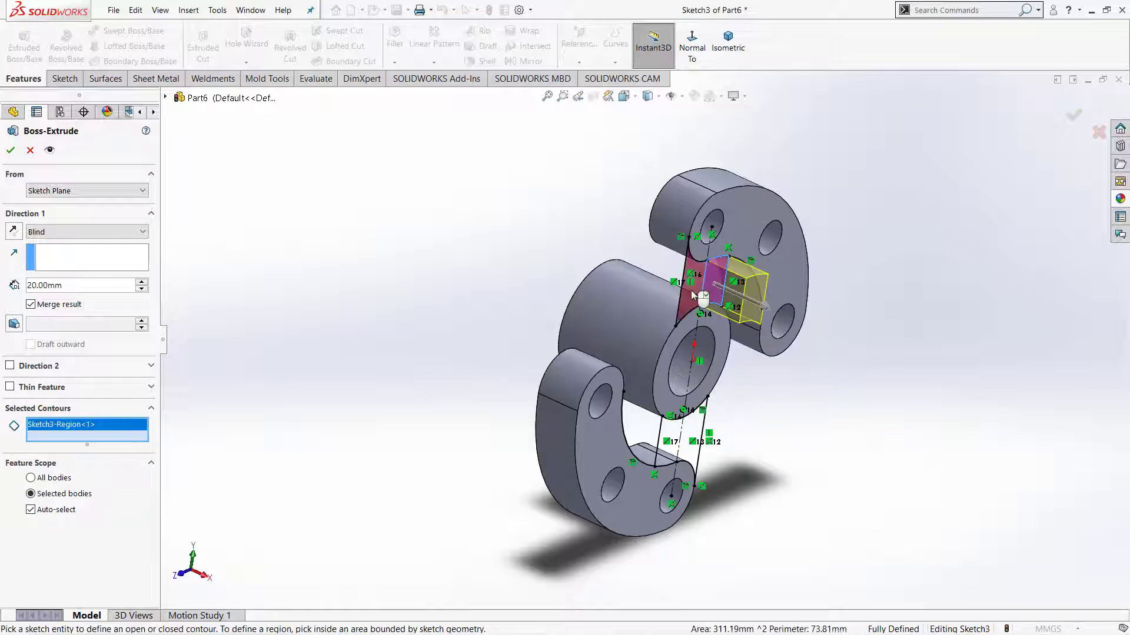
pyautogui.click(690, 435)
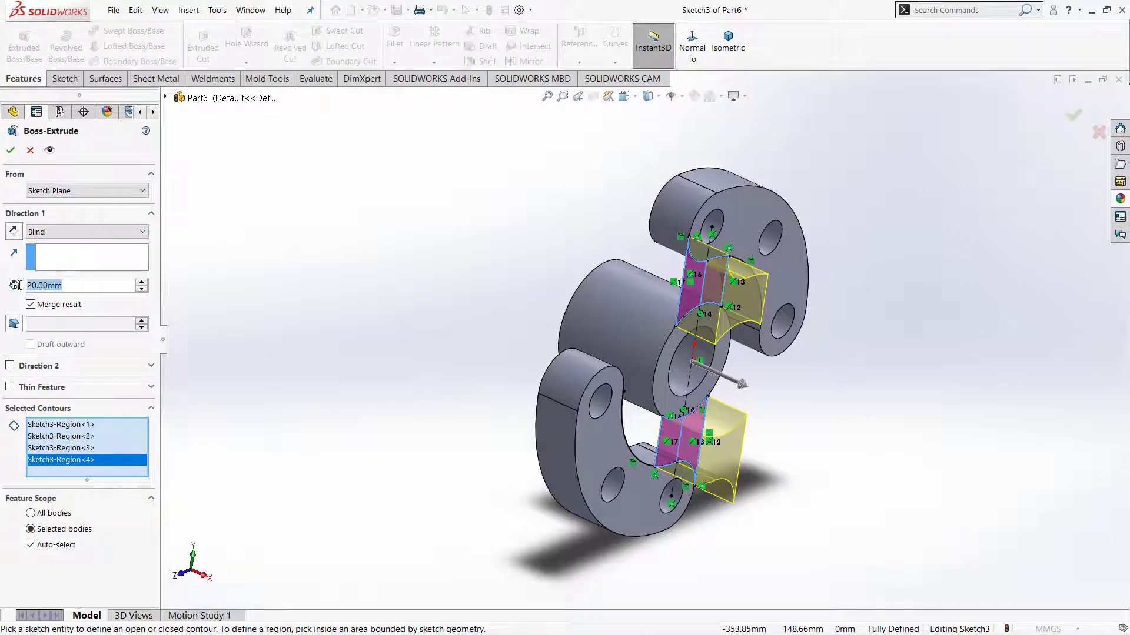
pyautogui.write('15')
pyautogui.press('Return')
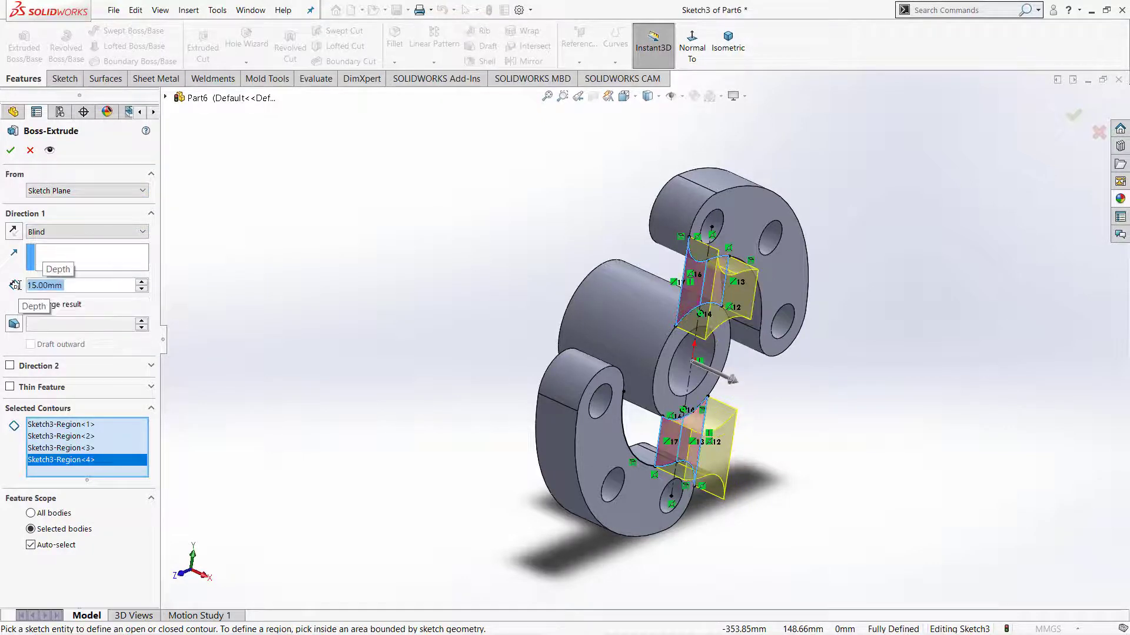
pyautogui.click(13, 230)
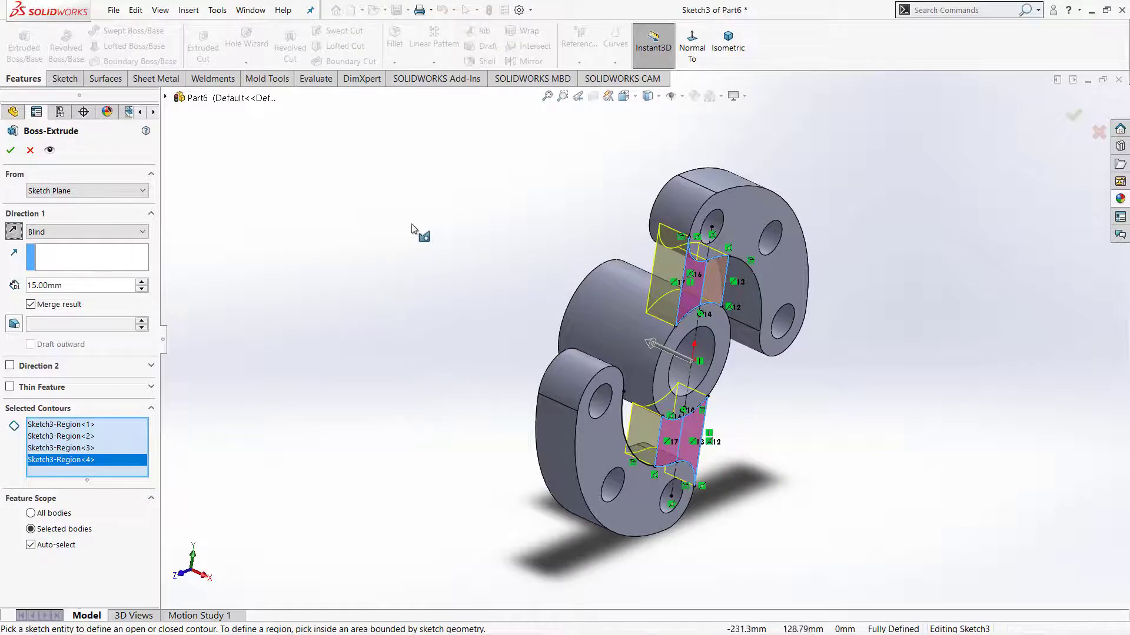
pyautogui.moveTo(508, 216)
pyautogui.mouseDown(button='middle')
pyautogui.moveTo(449, 326)
pyautogui.moveTo(465, 312)
pyautogui.mouseUp(button='middle')
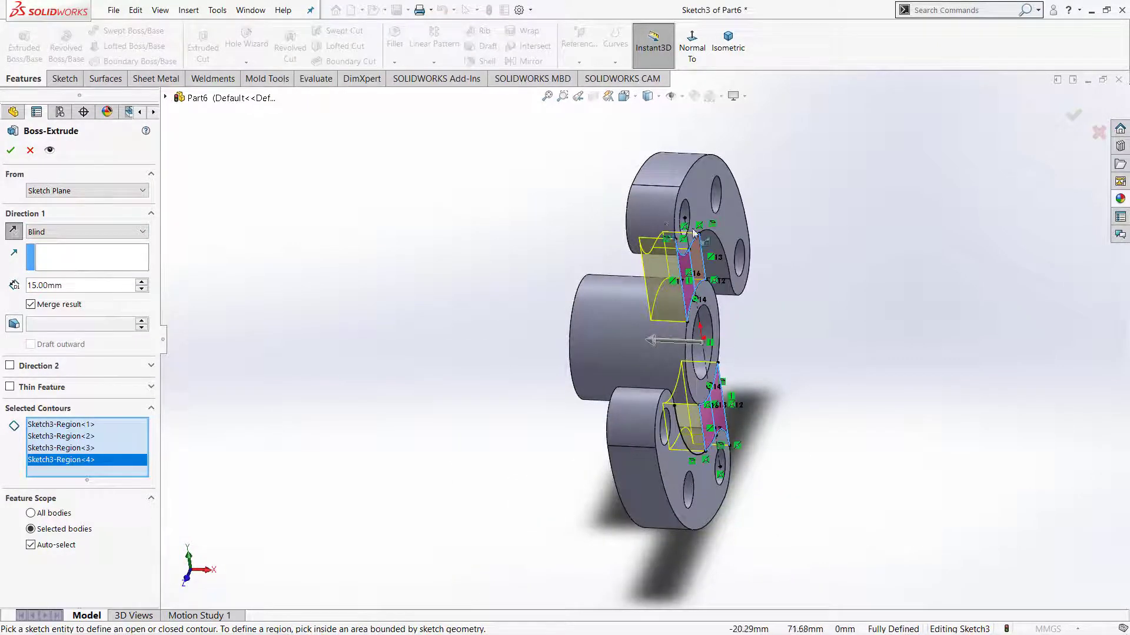
# - Start the bridge extrusion from a reversed 5 mm offset and accept it as Boss-Extrude3
pyautogui.click(118, 191)
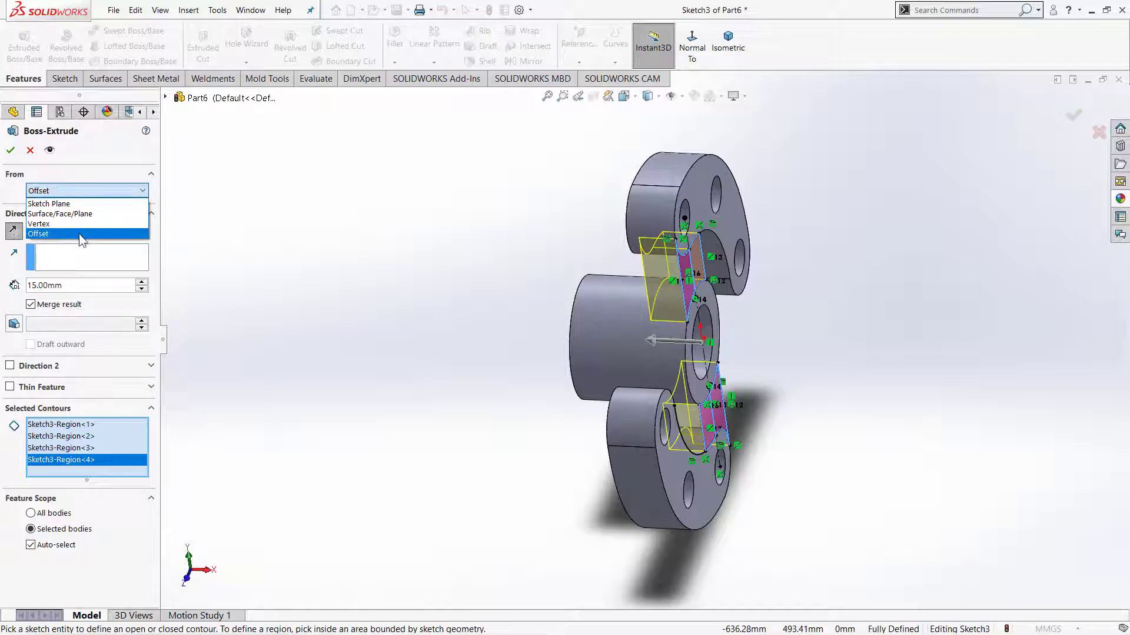
pyautogui.click(82, 235)
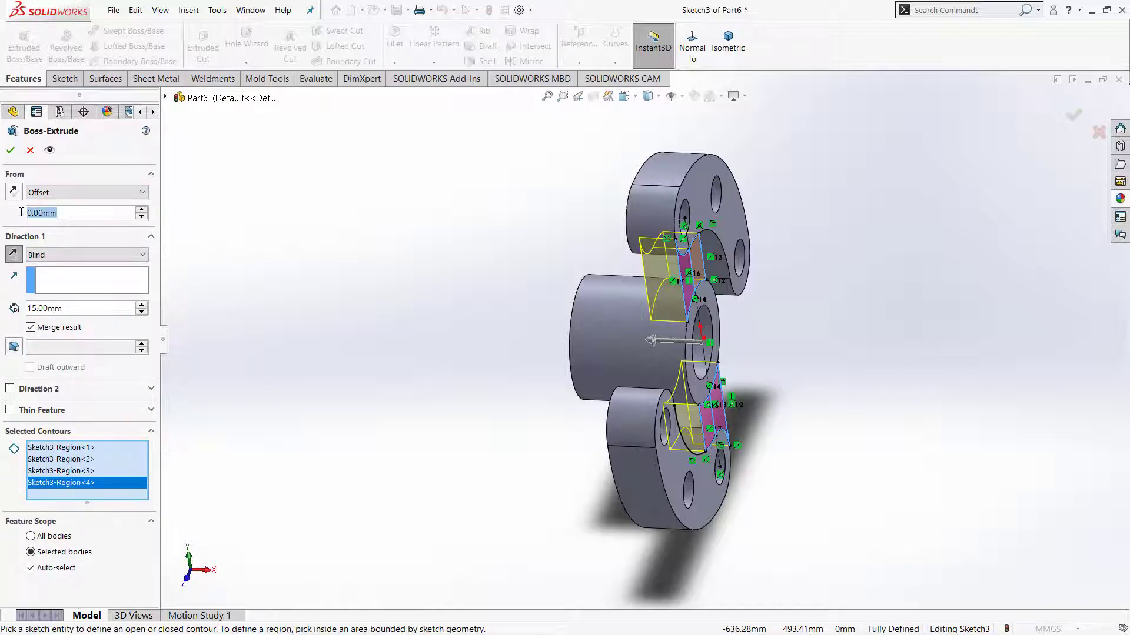
pyautogui.write('50')
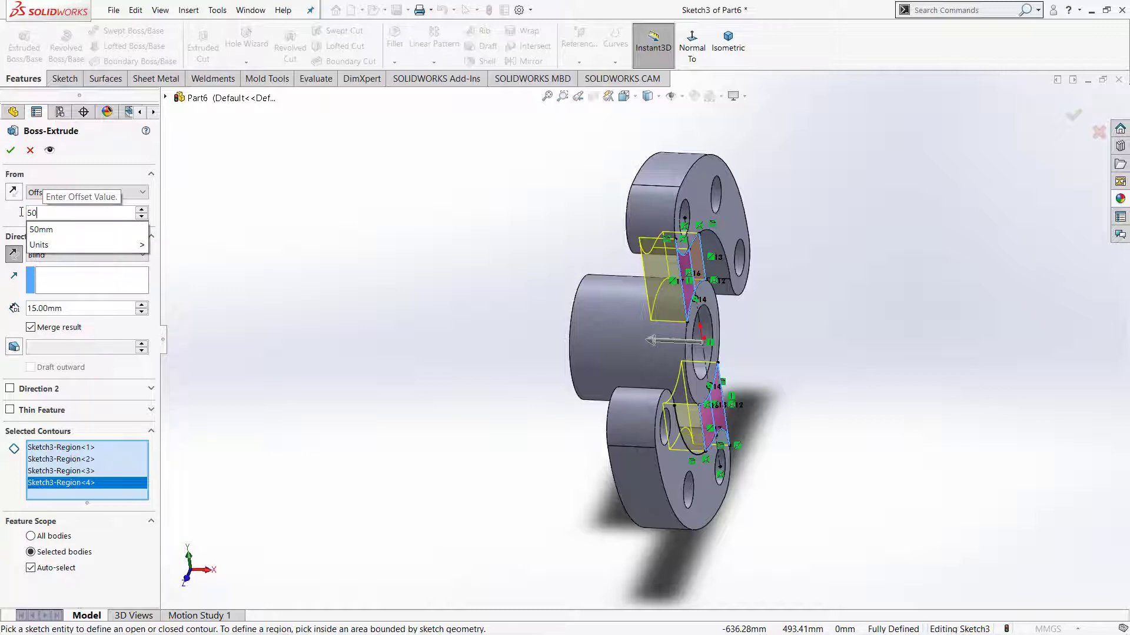
pyautogui.press('BackSpace')
pyautogui.press('Return')
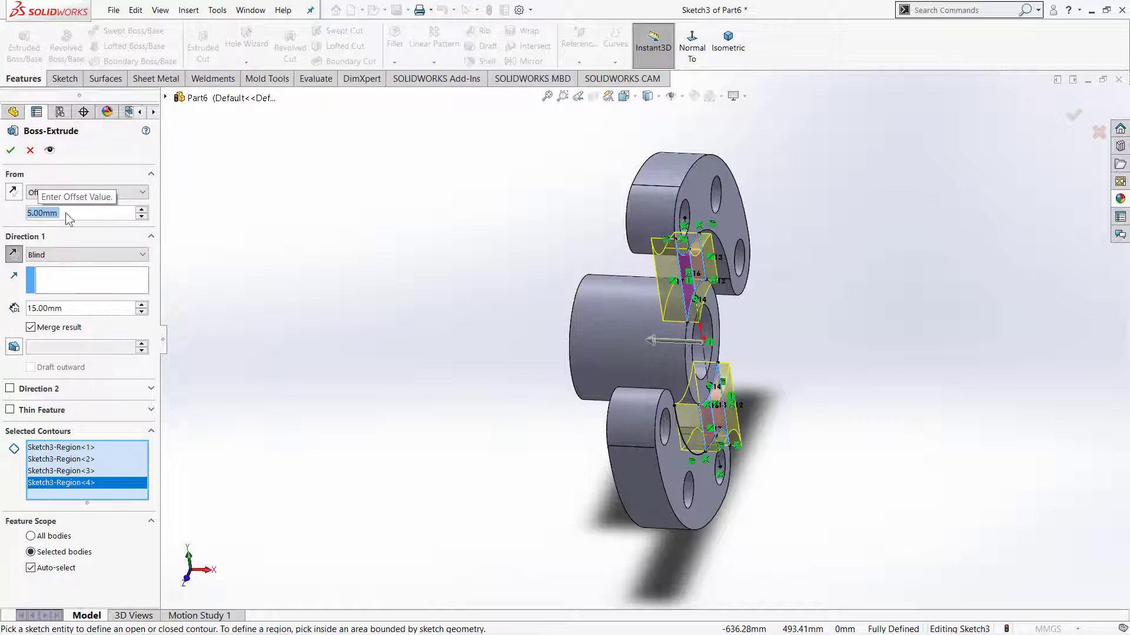
pyautogui.moveTo(418, 231); pyautogui.dragTo(464, 232, button='middle')
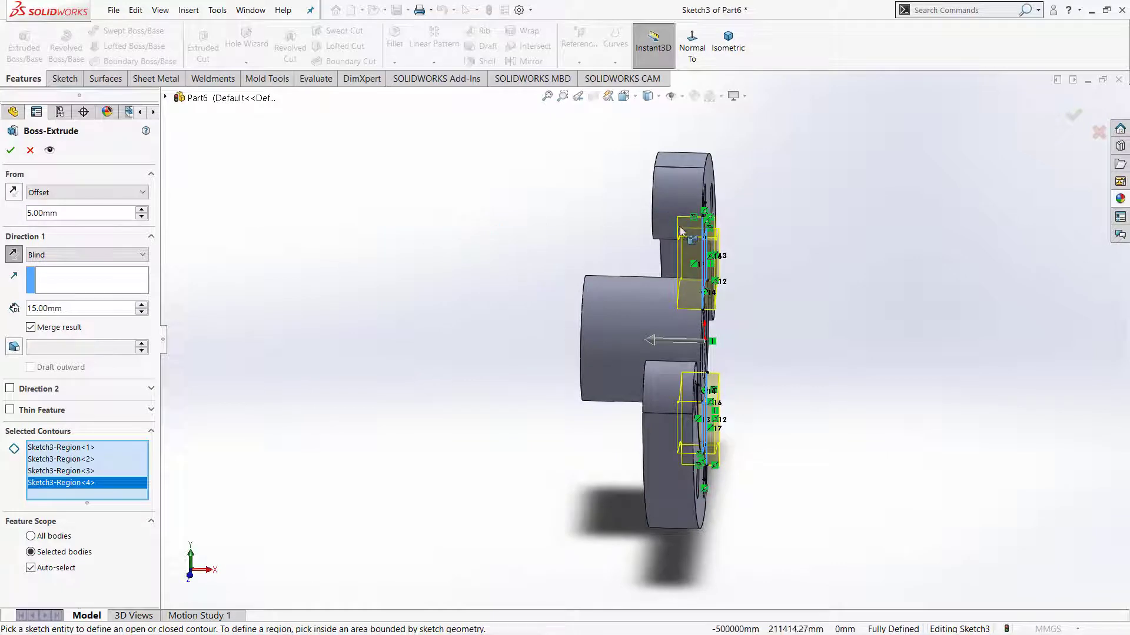
pyautogui.click(13, 196)
pyautogui.moveTo(552, 270)
pyautogui.mouseDown(button='middle')
pyautogui.moveTo(534, 252)
pyautogui.moveTo(522, 284)
pyautogui.mouseUp(button='middle')
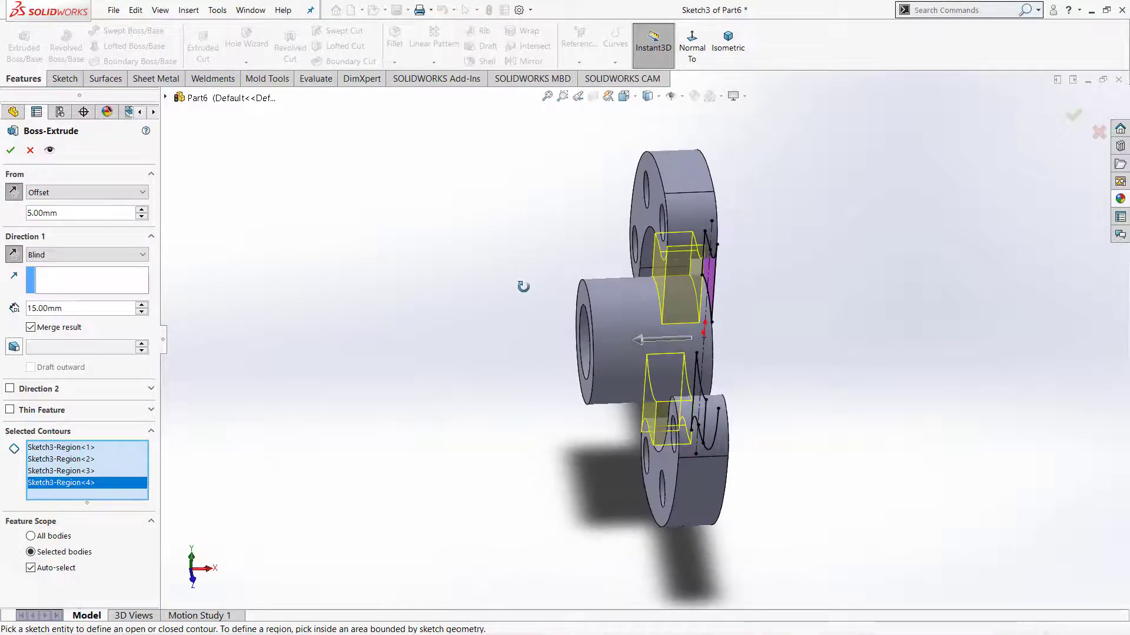
pyautogui.click(7, 151)
pyautogui.moveTo(581, 419)
pyautogui.mouseDown(button='middle')
pyautogui.moveTo(468, 272)
pyautogui.moveTo(527, 396)
pyautogui.moveTo(494, 461)
pyautogui.moveTo(467, 371)
pyautogui.mouseUp(button='middle')
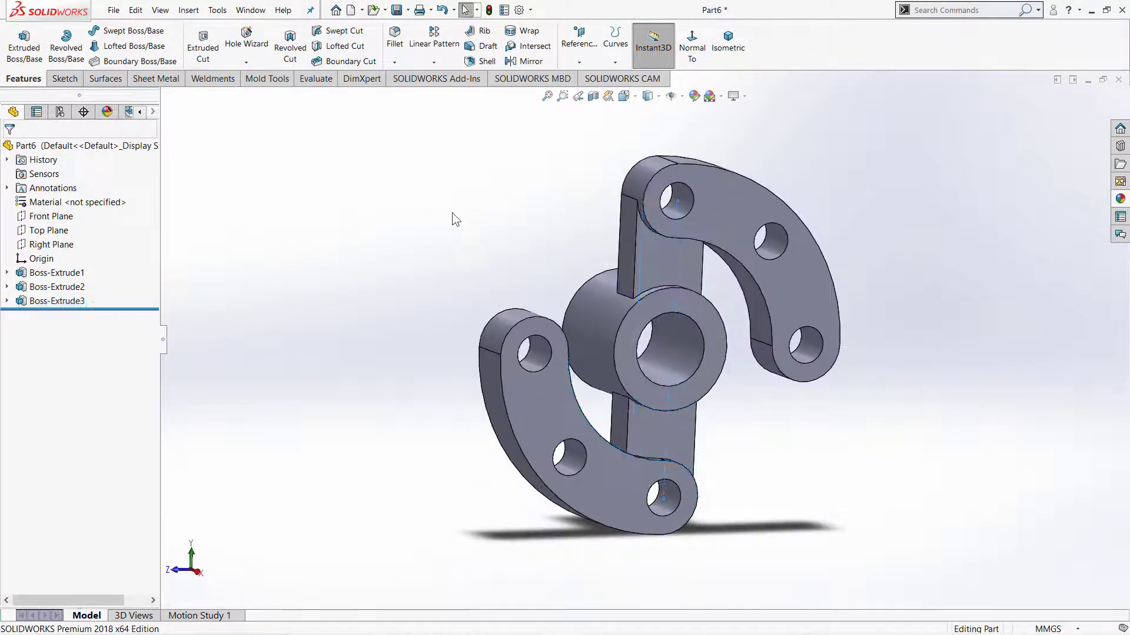
# - Apply an orange (232, 113, 8) appearance to the whole Part6
pyautogui.moveTo(520, 232)
pyautogui.mouseDown(button='middle')
pyautogui.moveTo(537, 244)
pyautogui.moveTo(530, 210)
pyautogui.moveTo(540, 229)
pyautogui.mouseUp(button='middle')
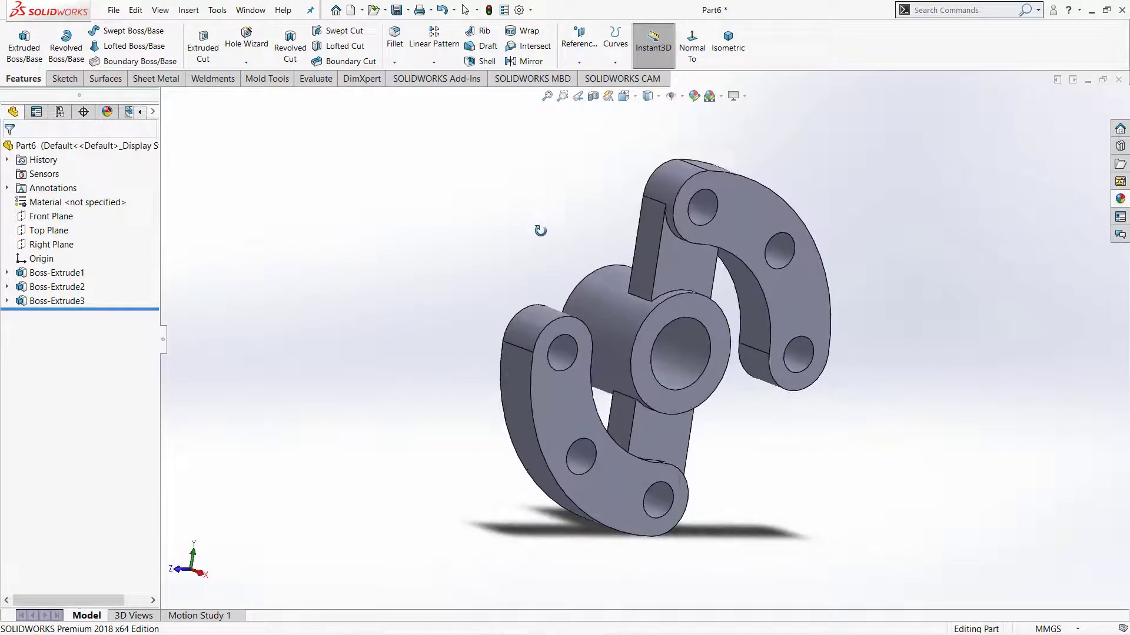
pyautogui.rightClick(740, 230)
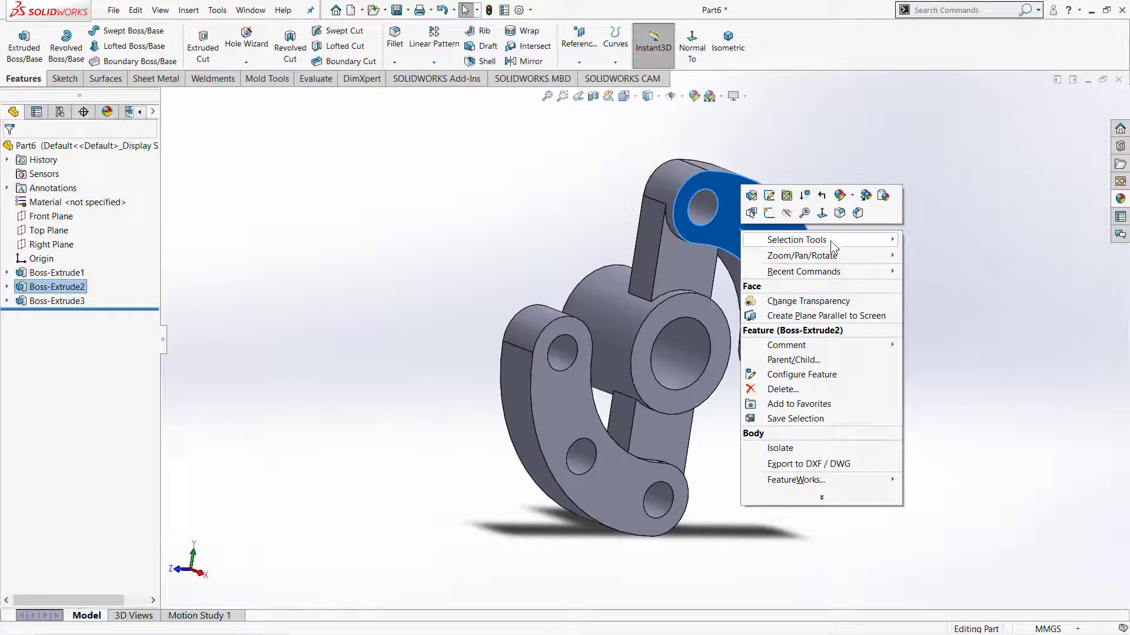
pyautogui.click(853, 200)
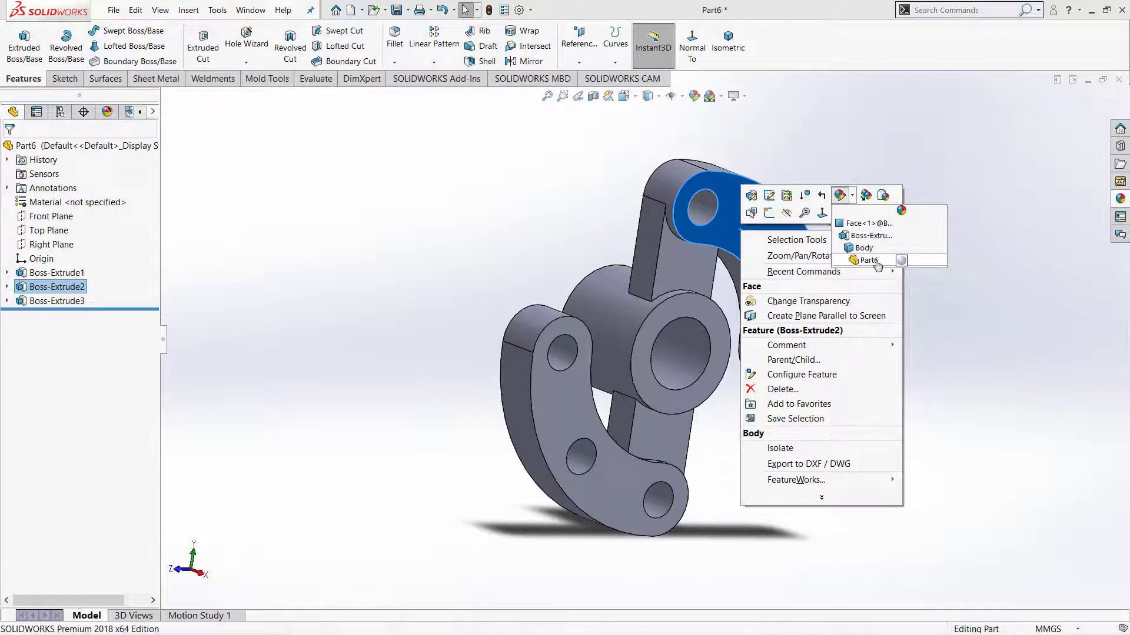
pyautogui.click(878, 266)
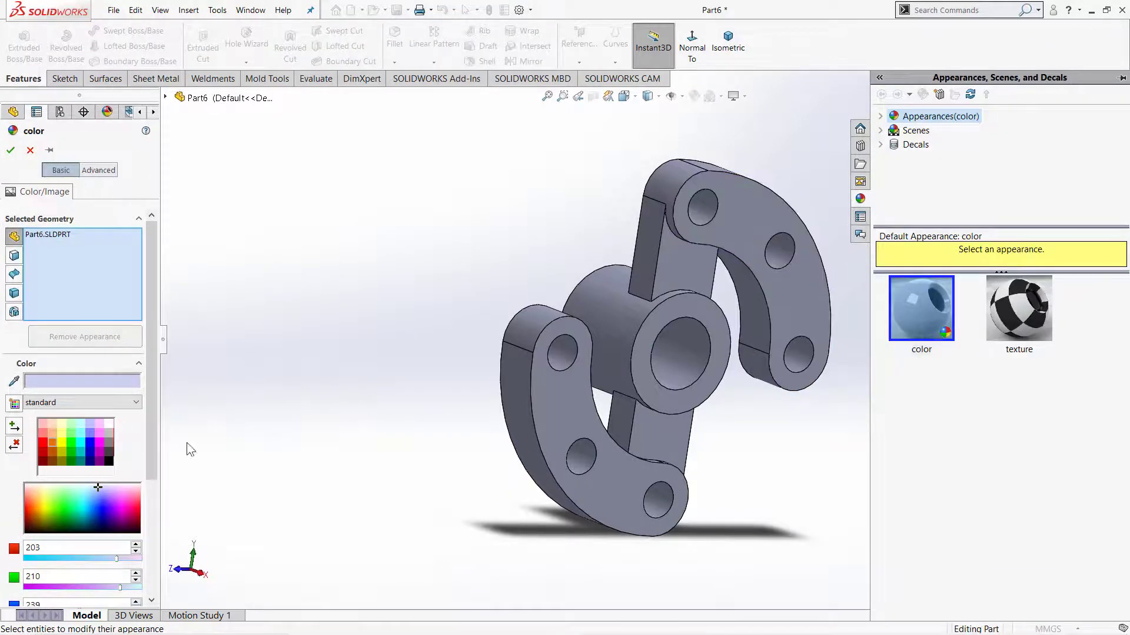
pyautogui.click(50, 440)
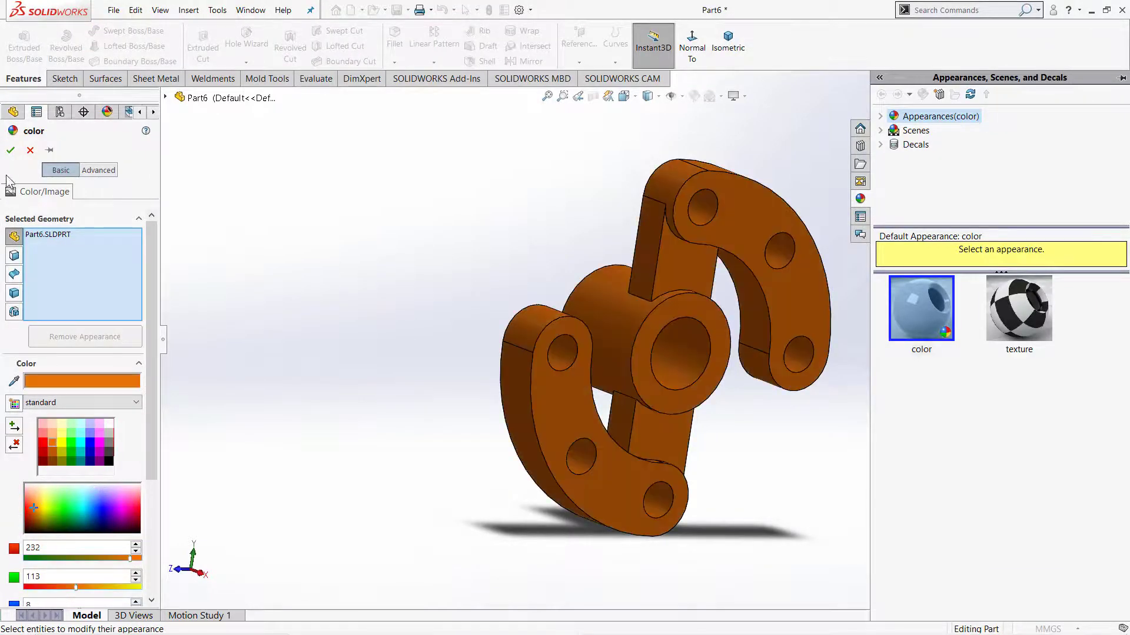